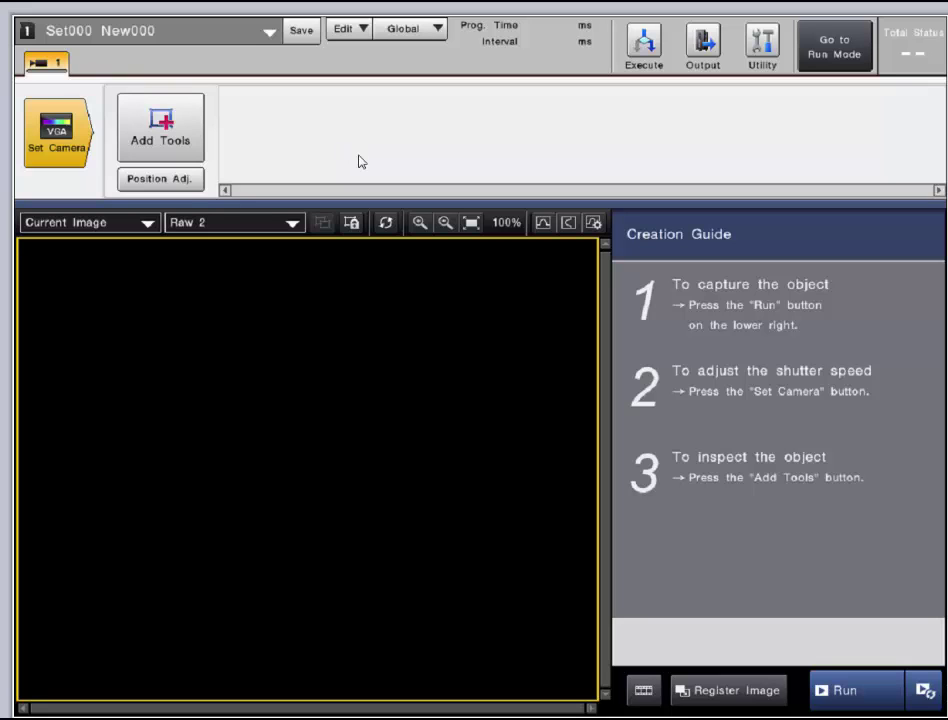
Show the Tool Catalog's Presence/Discrimination tools and read Auto-Teach's fuse-box inspection description.
click(133, 118)
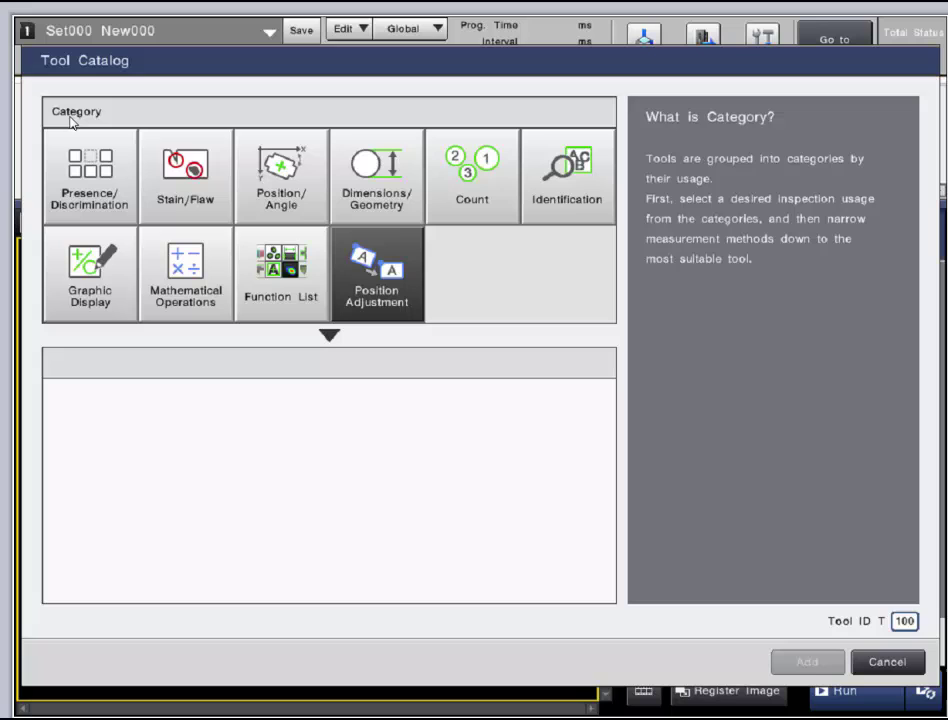
click(90, 168)
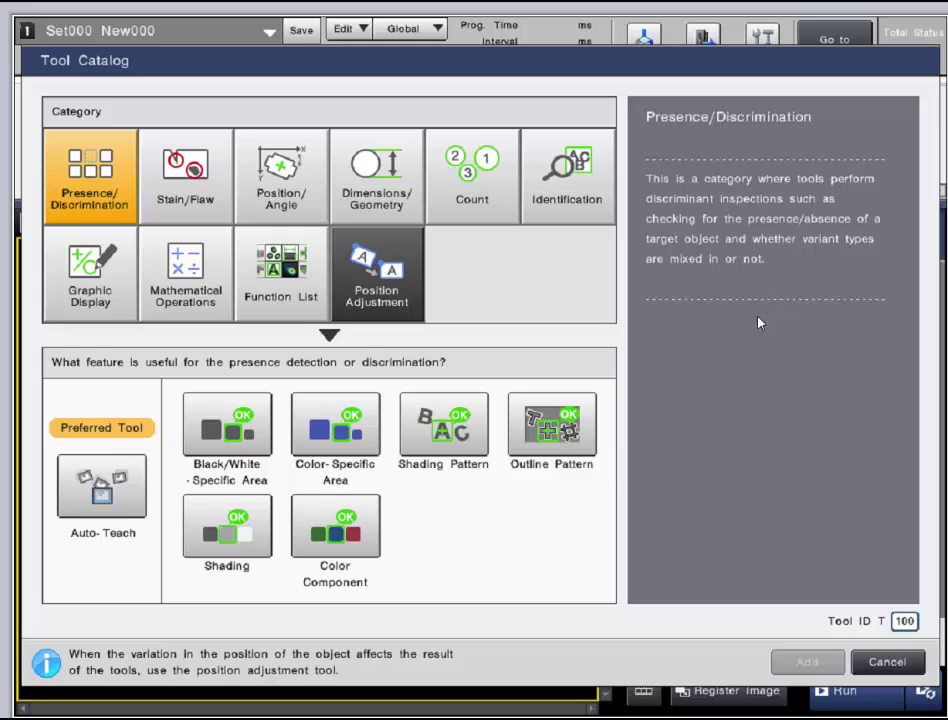
click(104, 492)
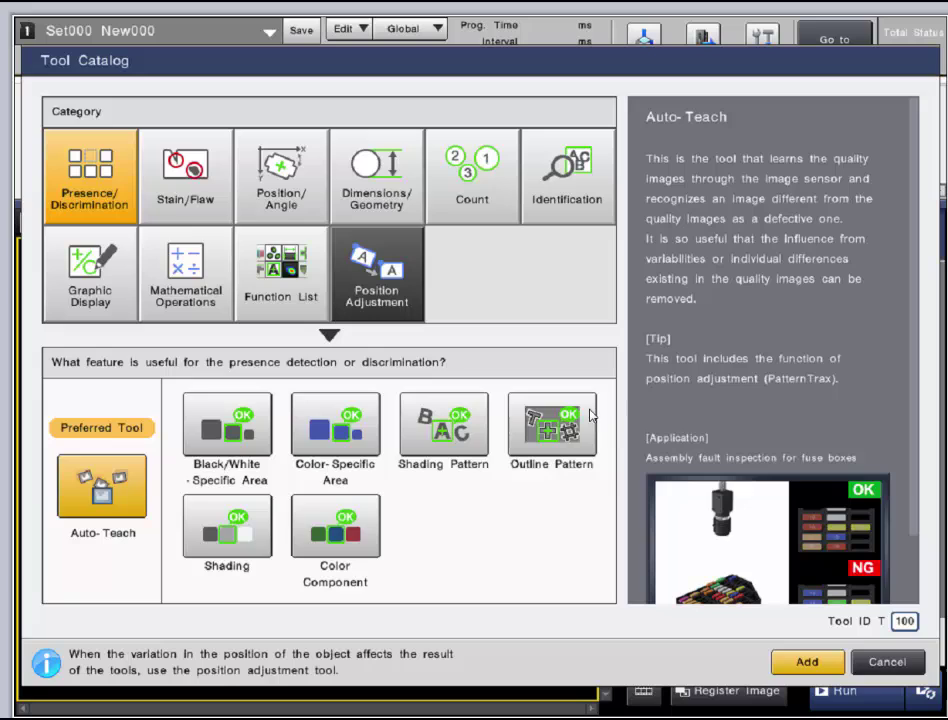
scroll(762, 395, down, 1)
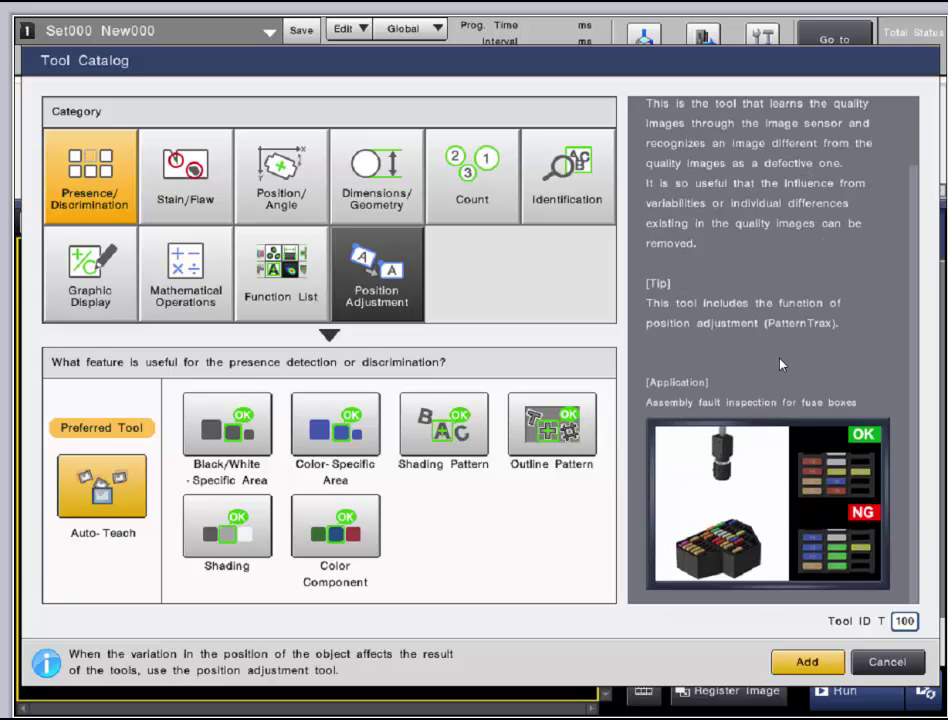
click(90, 168)
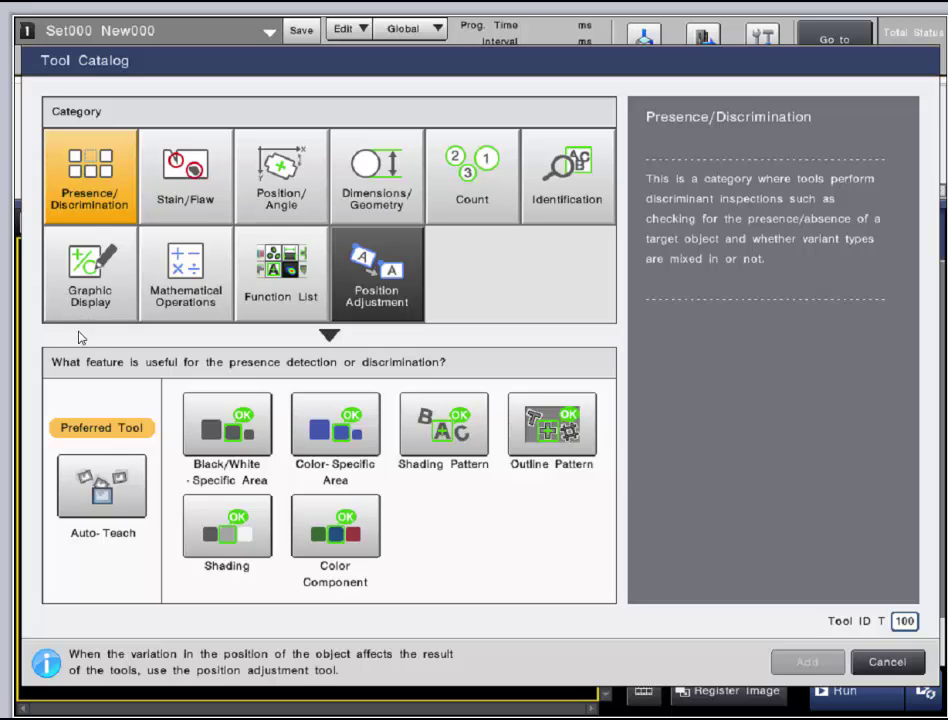
click(86, 472)
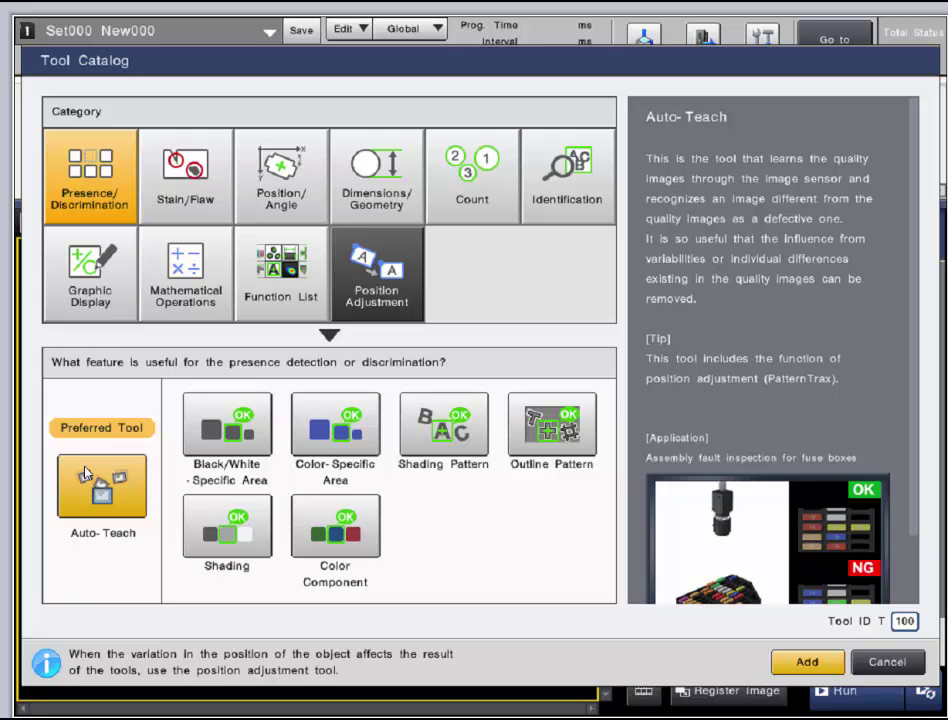
Alternate between the Black/White-Specific Area and Color-Specific Area descriptions, ending on Color-Specific Area.
click(217, 430)
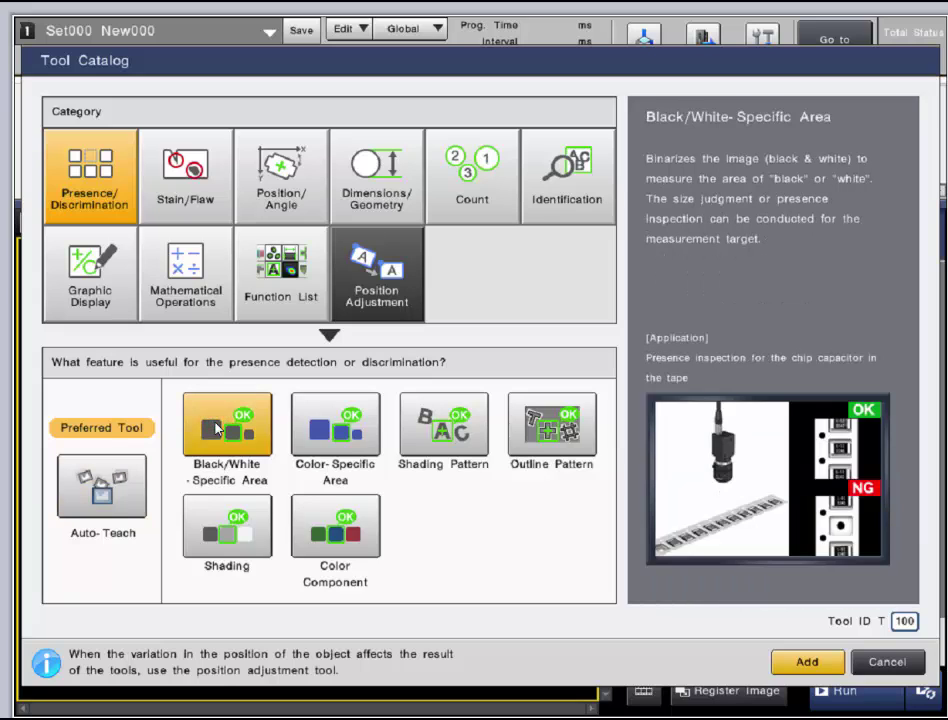
click(341, 444)
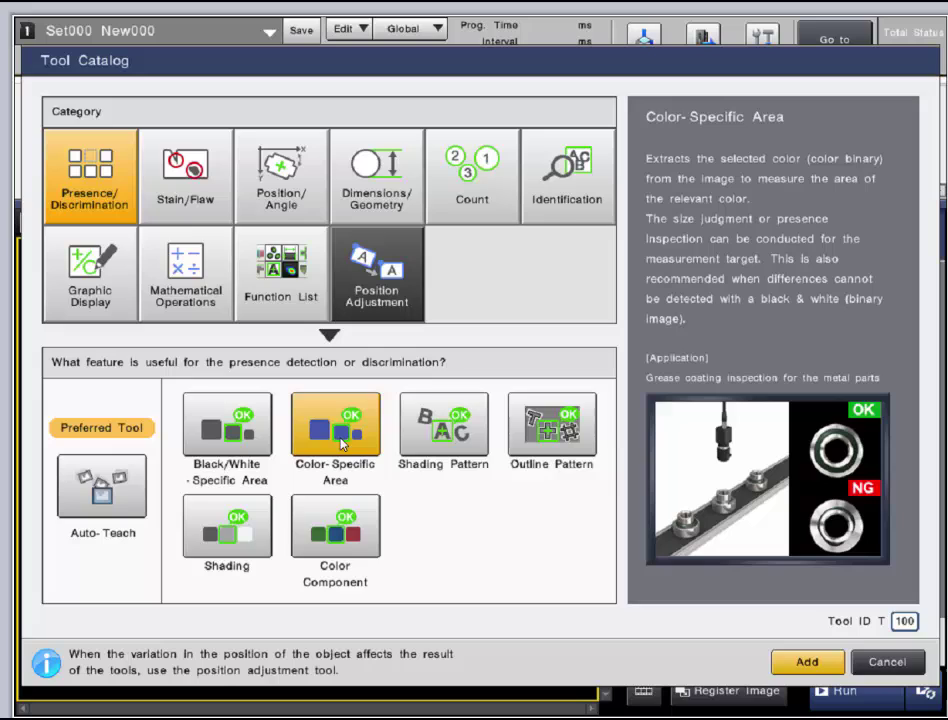
click(237, 440)
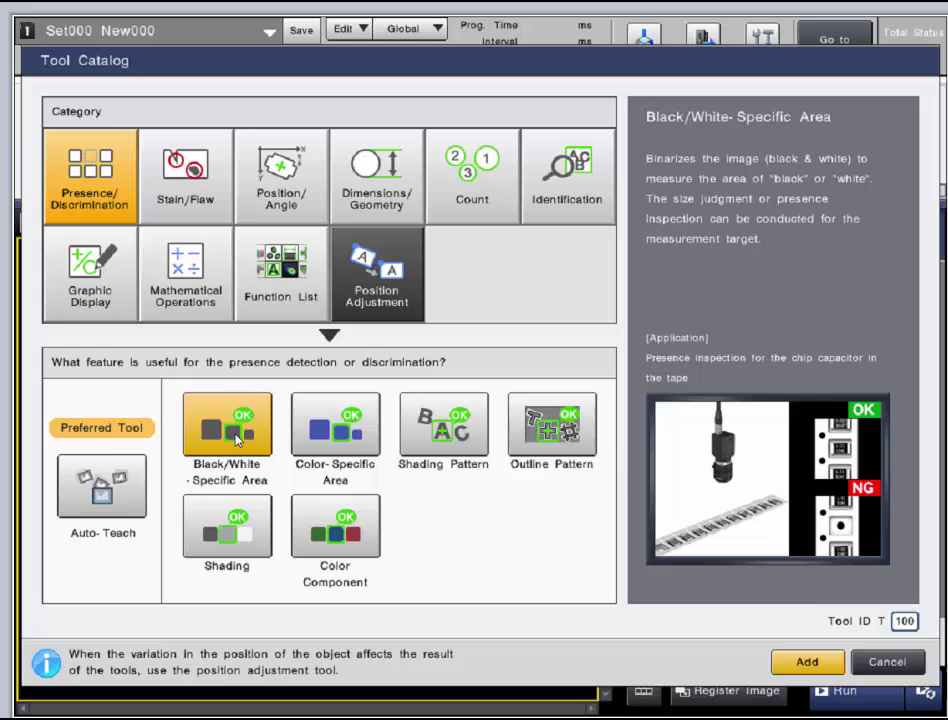
click(340, 435)
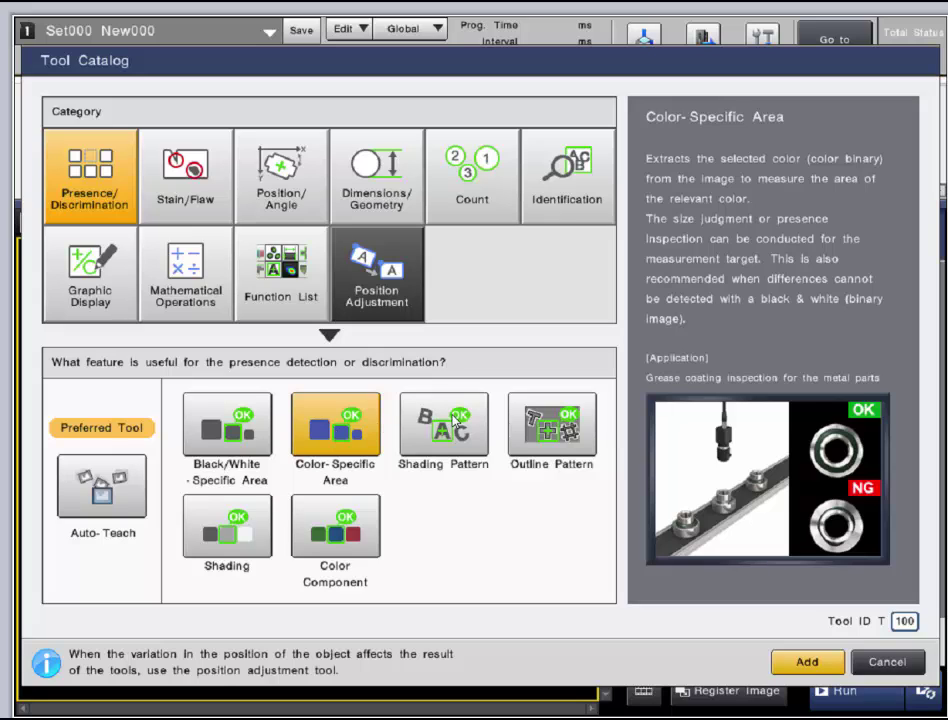
View the Shading Pattern, Outline Pattern, Shading and Color Component descriptions in turn.
click(452, 421)
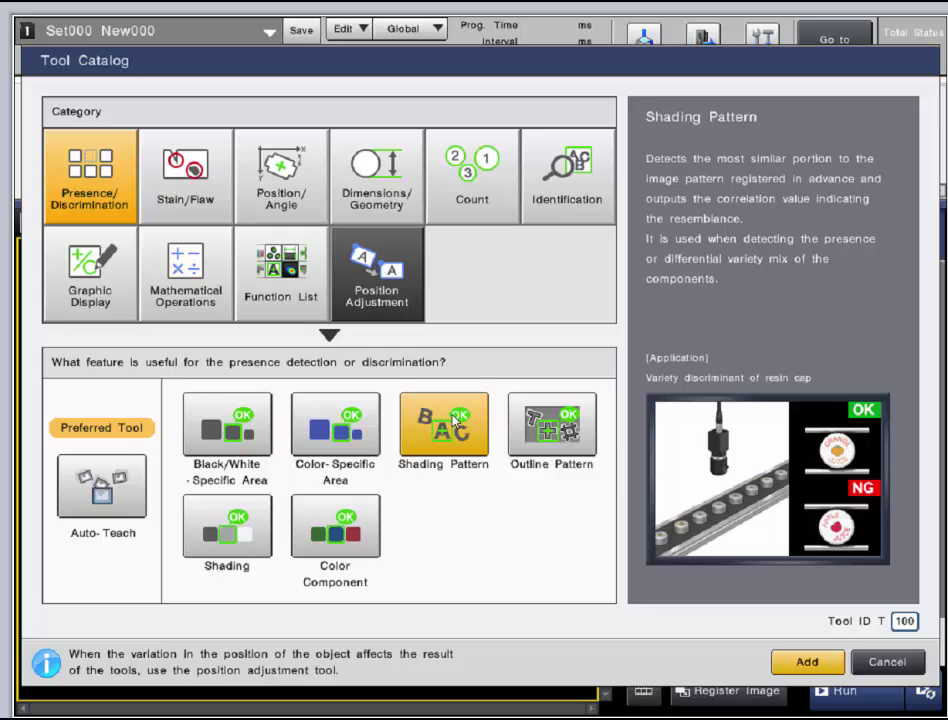
click(539, 430)
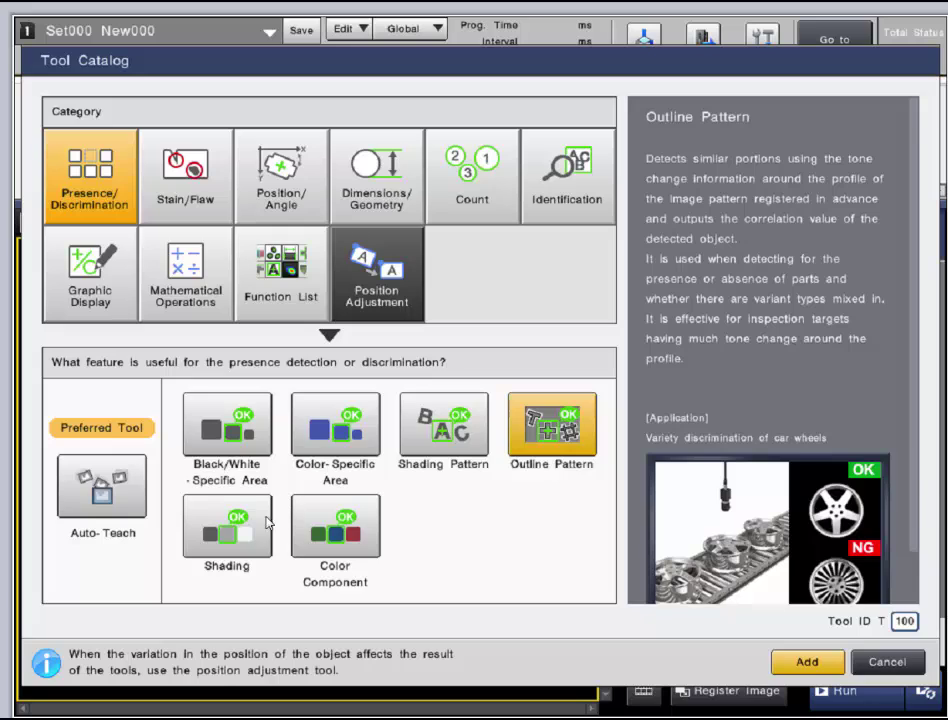
click(259, 523)
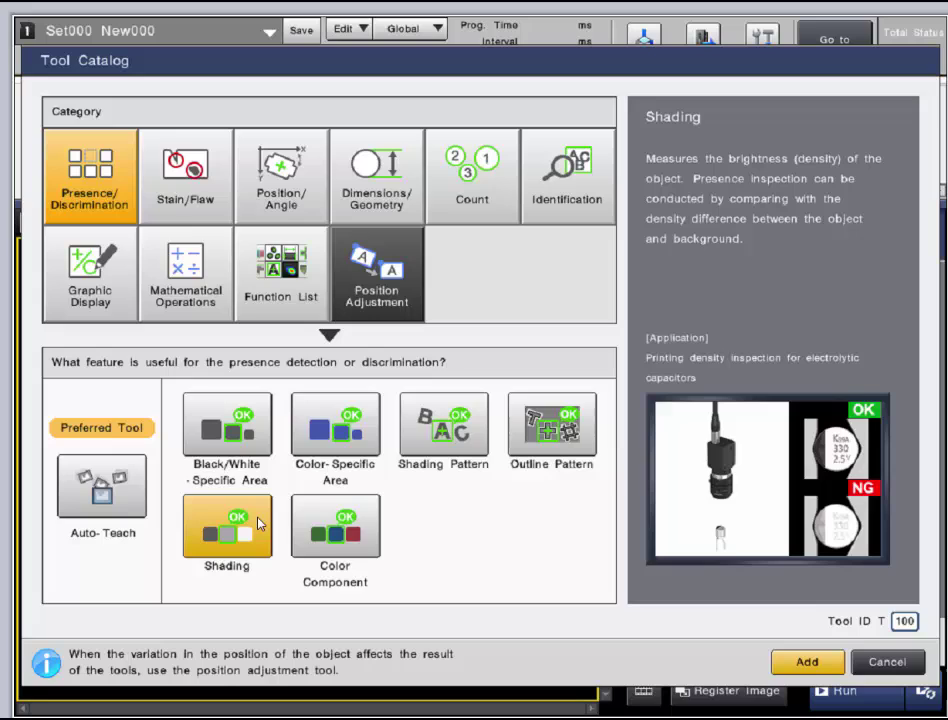
click(341, 543)
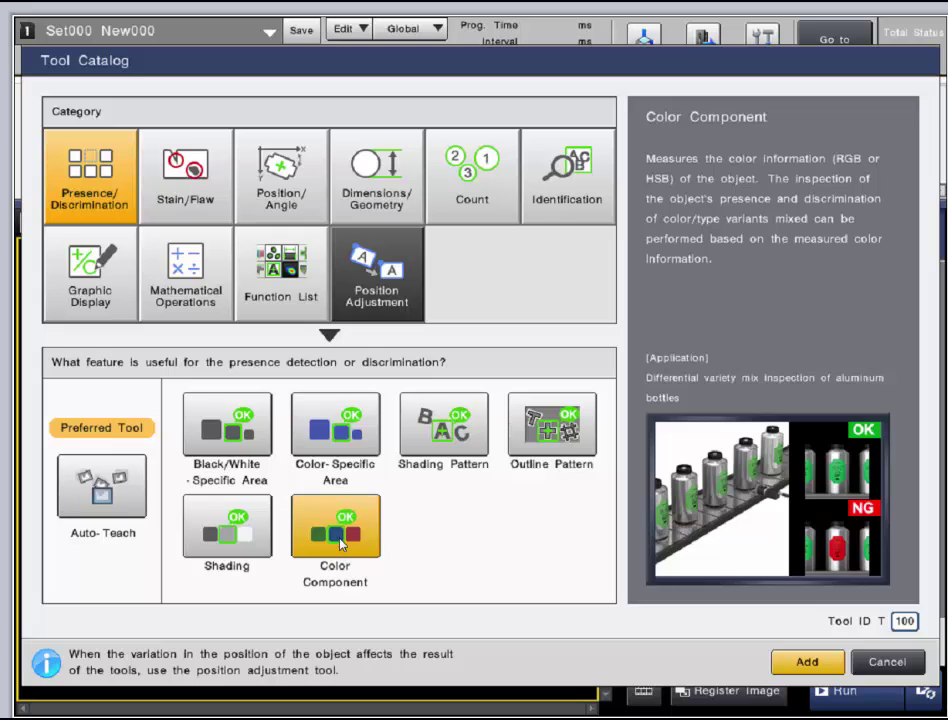
Show the Stain/Flaw tools and view Auto-Teach's LED element inspection example.
click(191, 200)
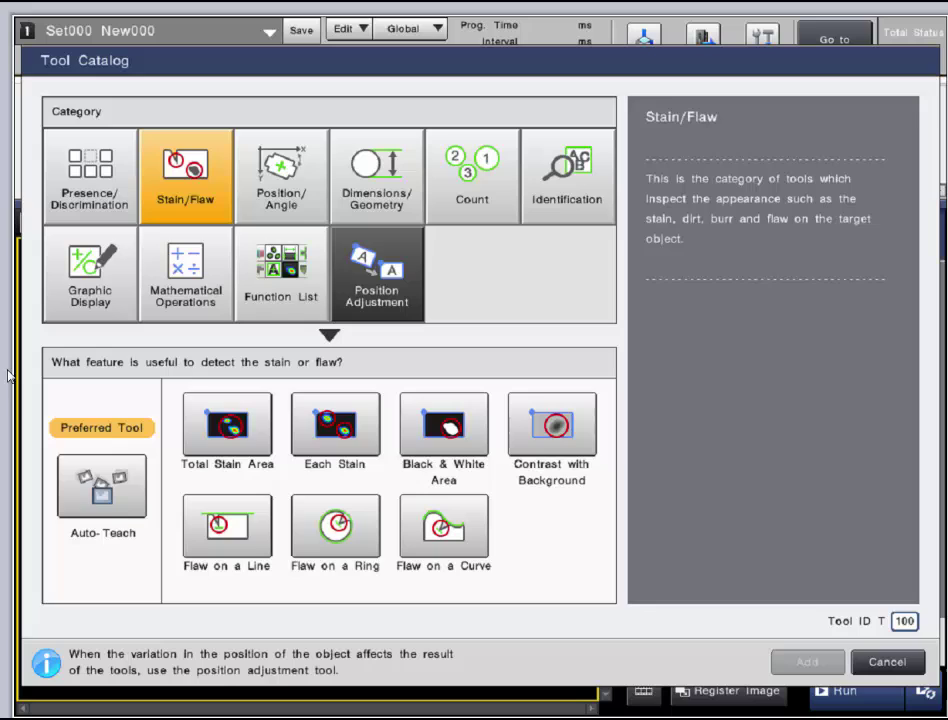
click(72, 468)
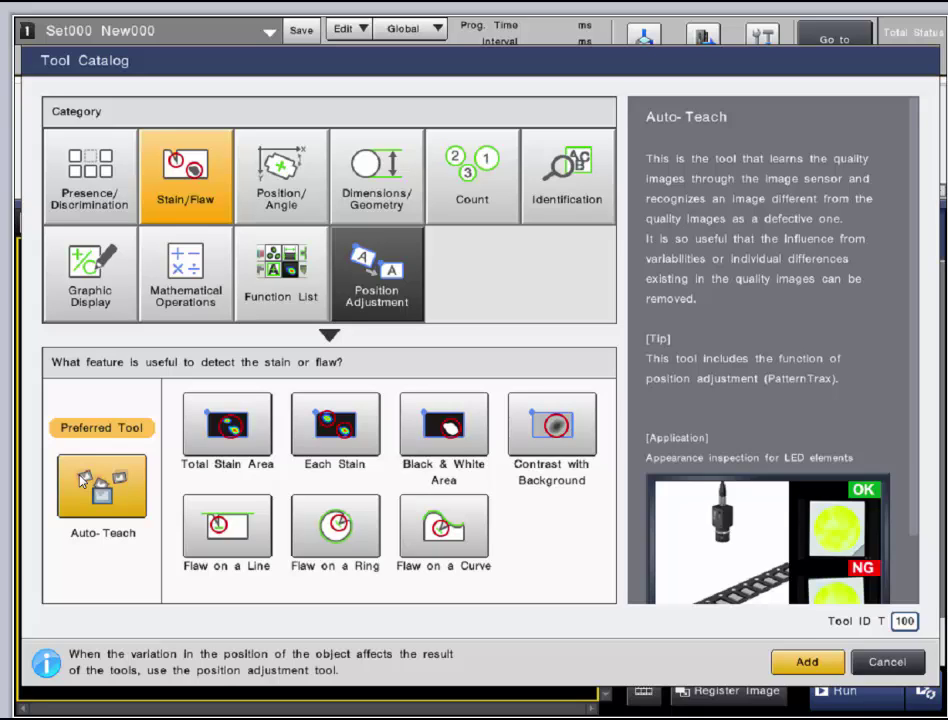
View the Total Stain Area, Each Stain and Black & White Area descriptions in turn.
click(207, 440)
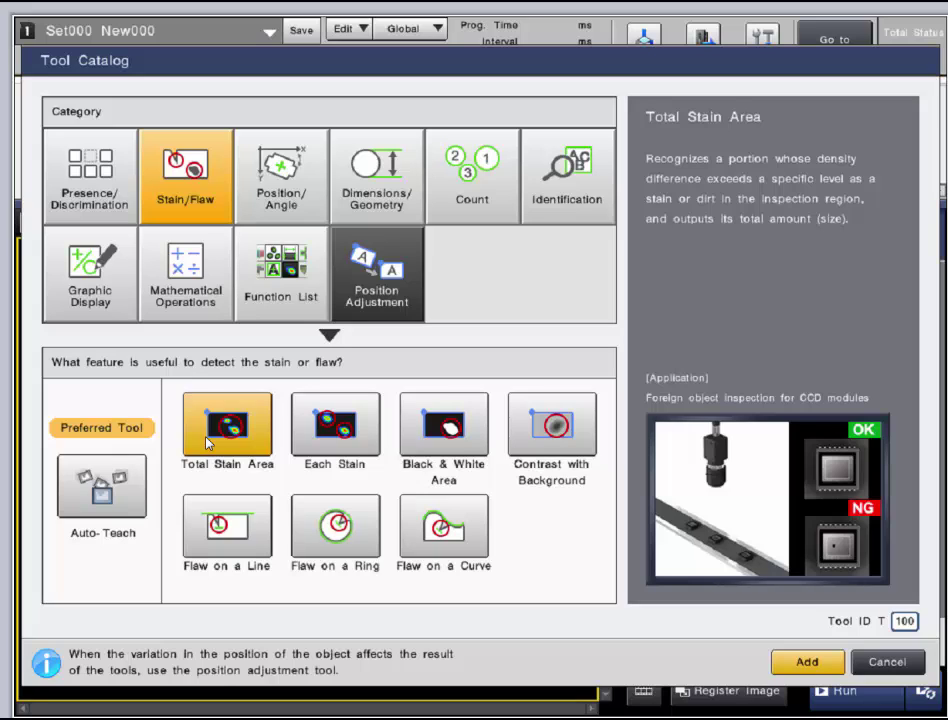
click(311, 446)
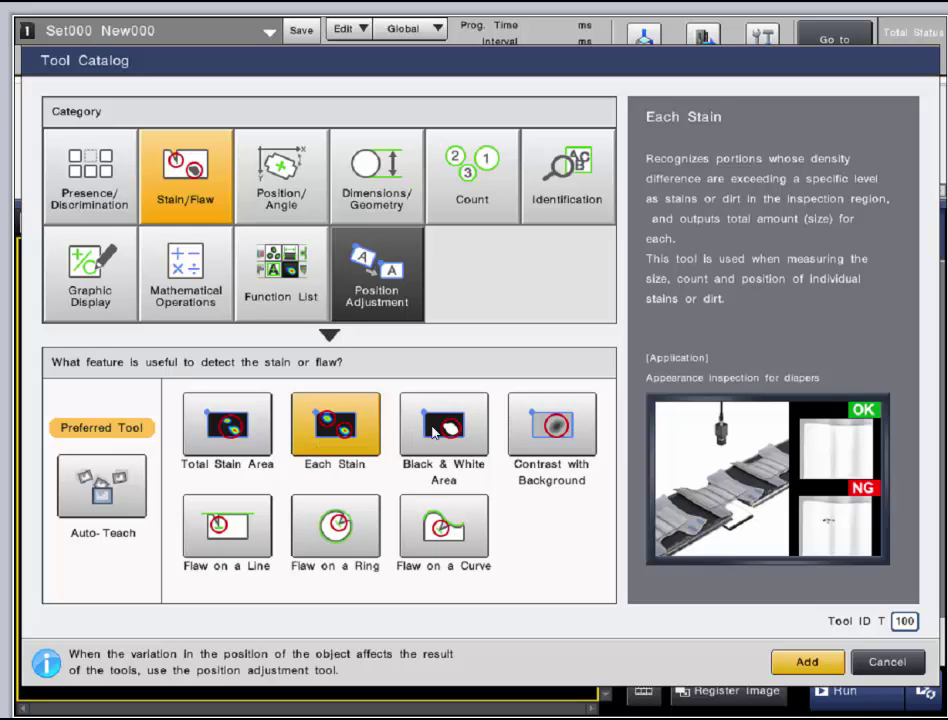
click(434, 432)
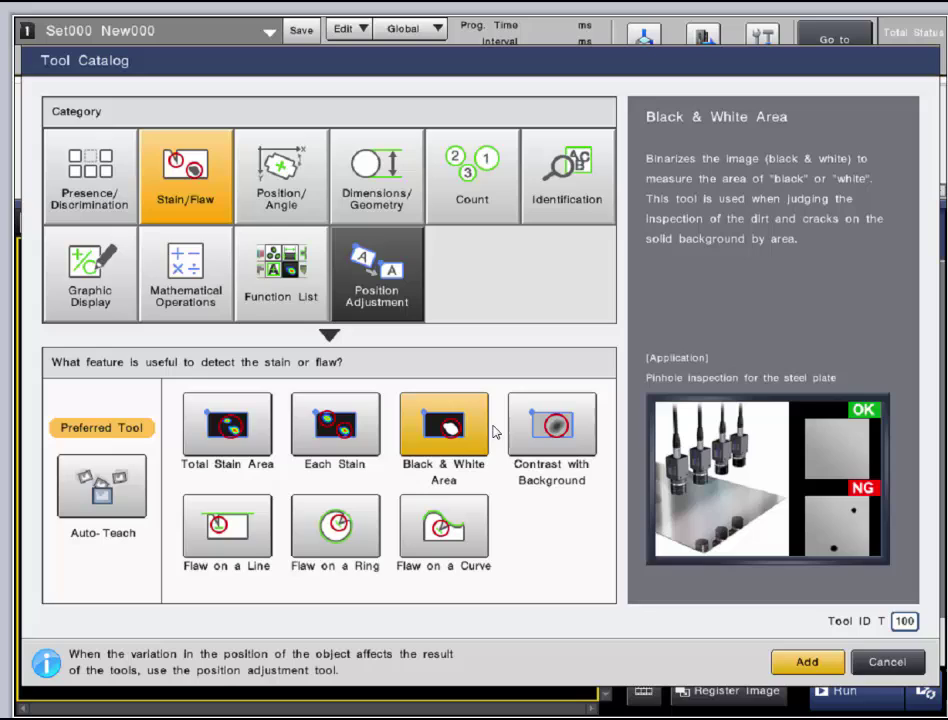
View Contrast with Background and the Flaw on a Line, Ring and Curve descriptions, then show Position/Angle tools.
click(529, 443)
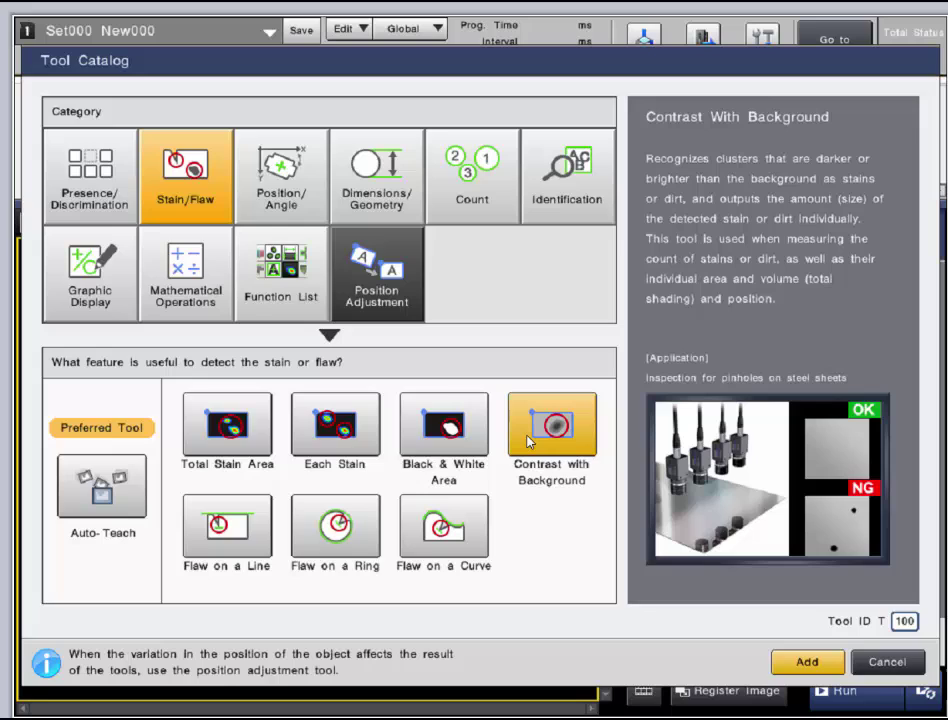
click(243, 536)
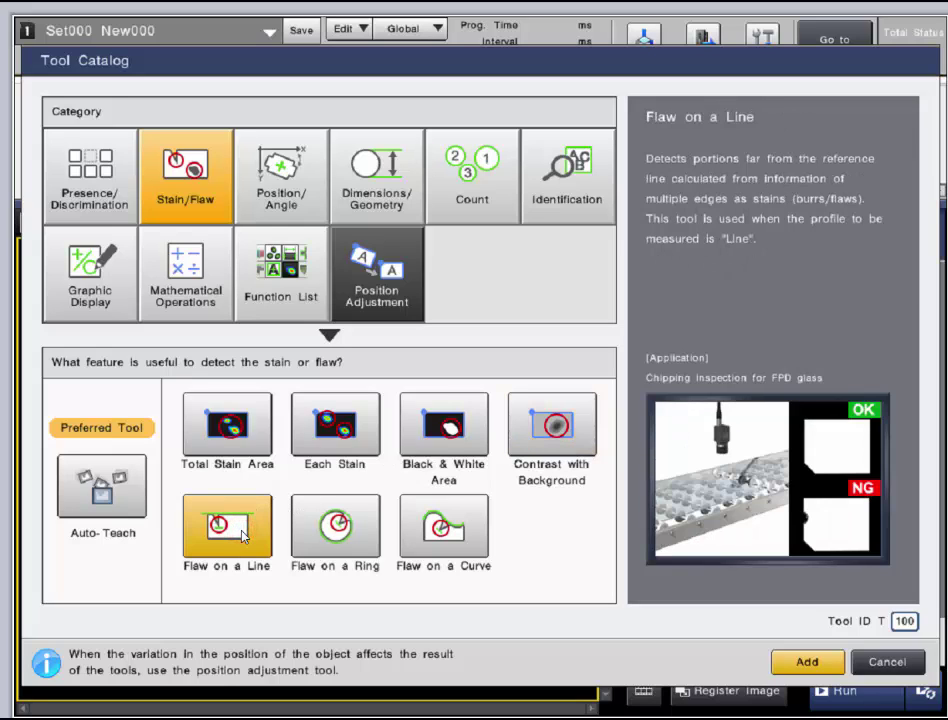
click(338, 541)
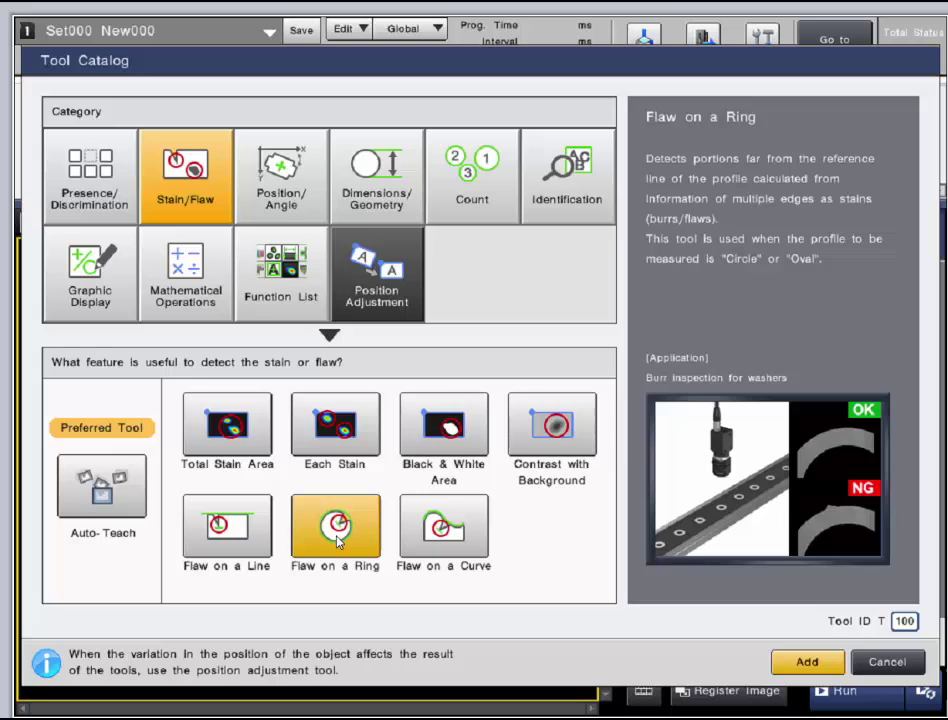
click(443, 537)
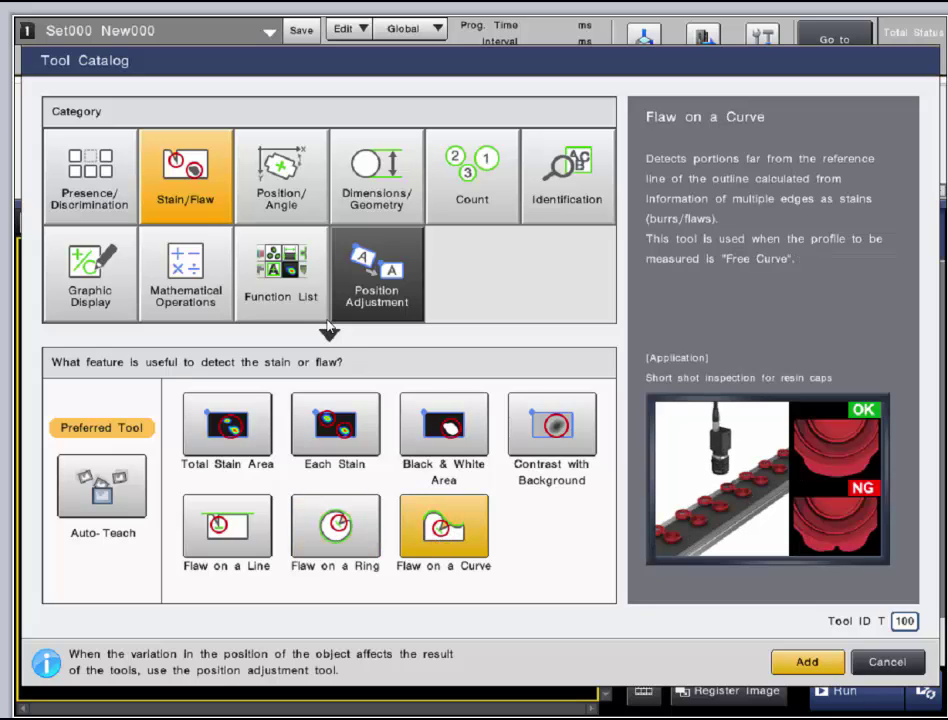
click(291, 198)
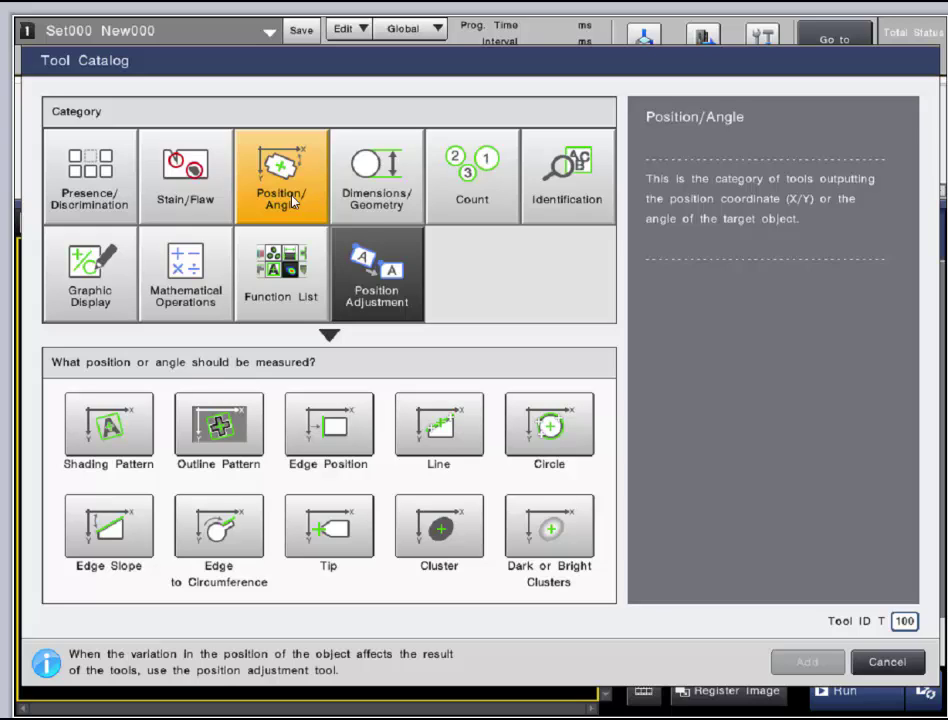
View the Shading Pattern, Outline Pattern, Edge Position, Line and Circle position tool descriptions.
click(134, 428)
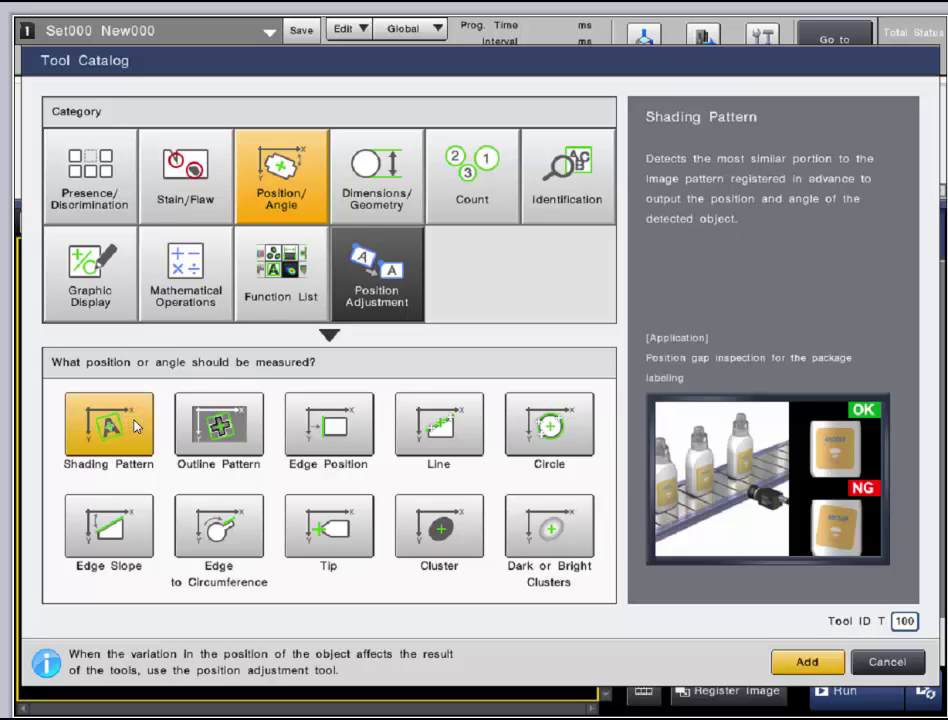
click(209, 446)
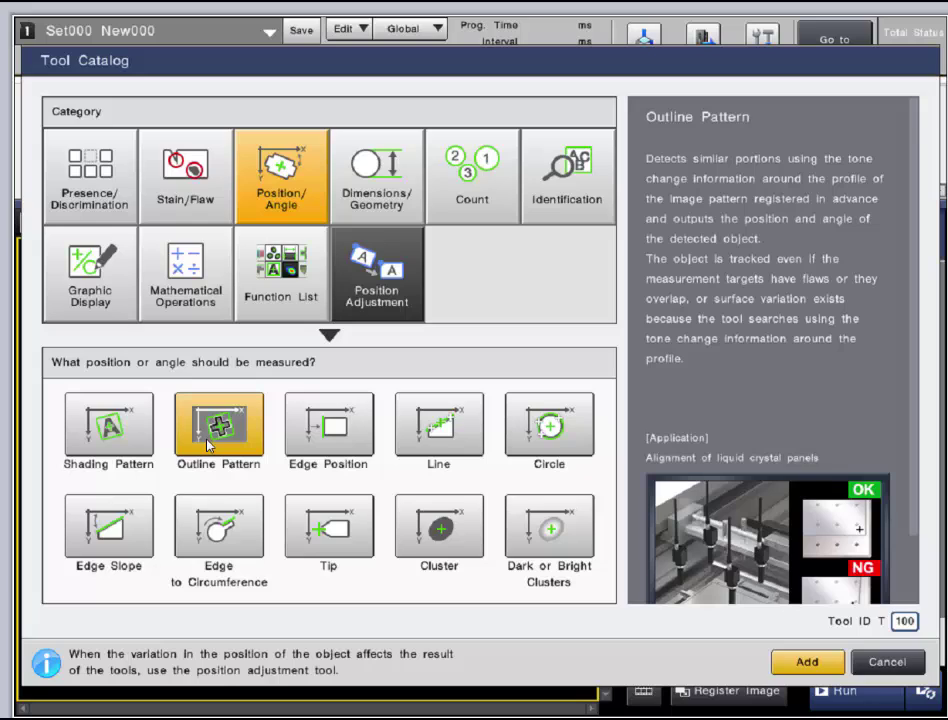
click(323, 445)
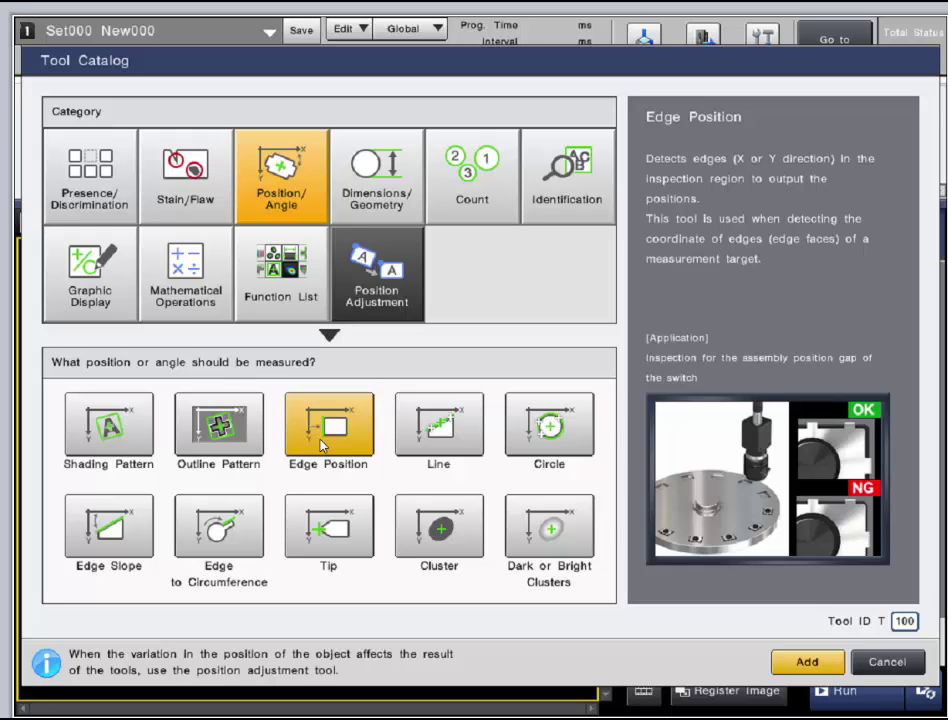
click(438, 440)
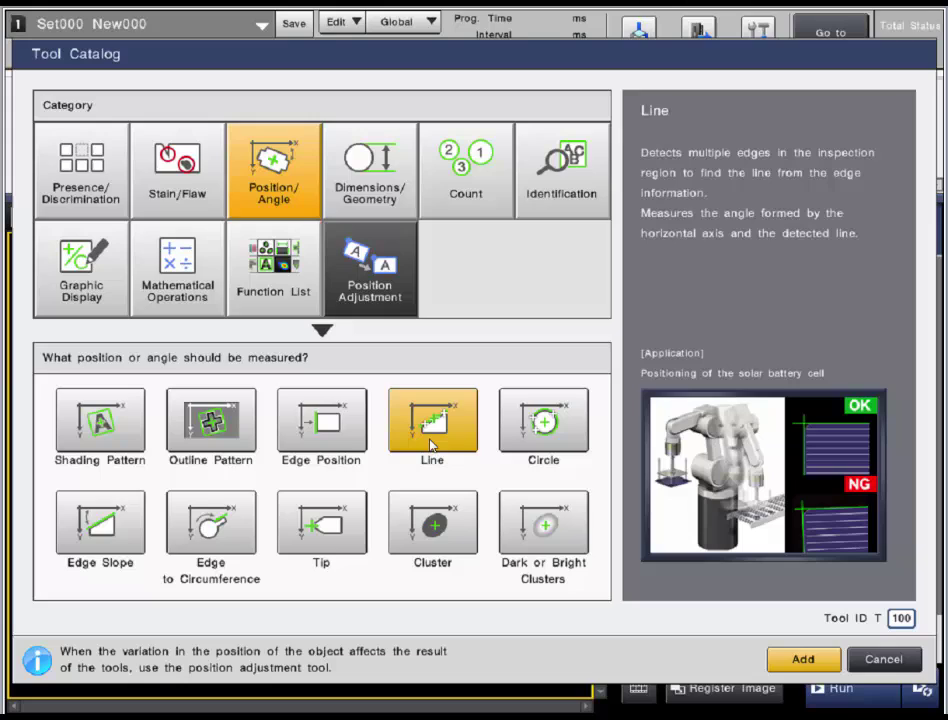
click(527, 444)
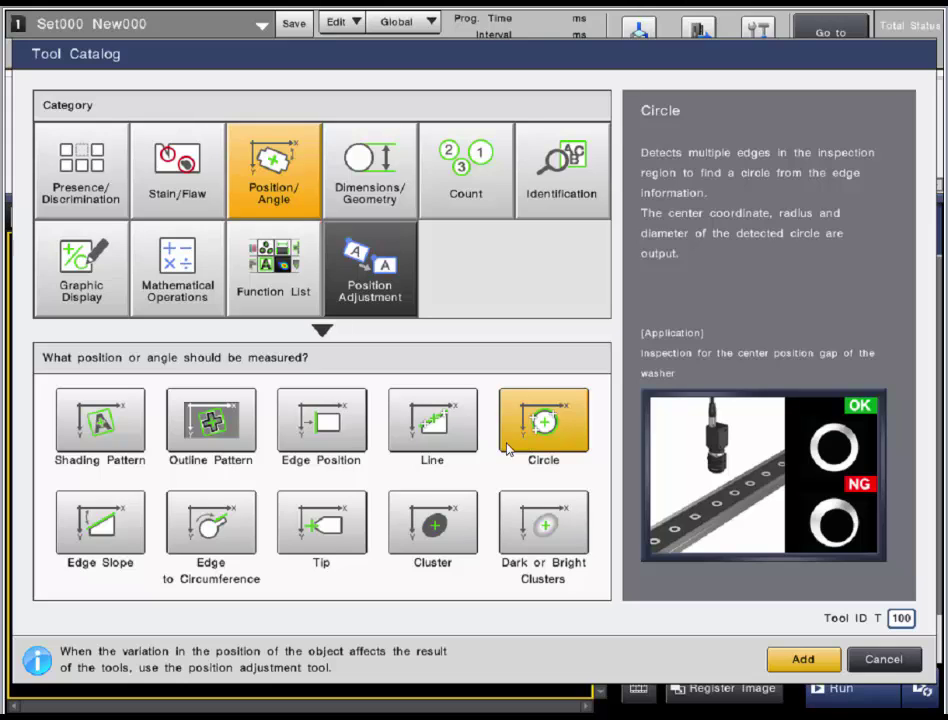
View the Edge Slope, Edge to Circumference, Tip, Cluster and Dark or Bright Clusters descriptions.
click(108, 527)
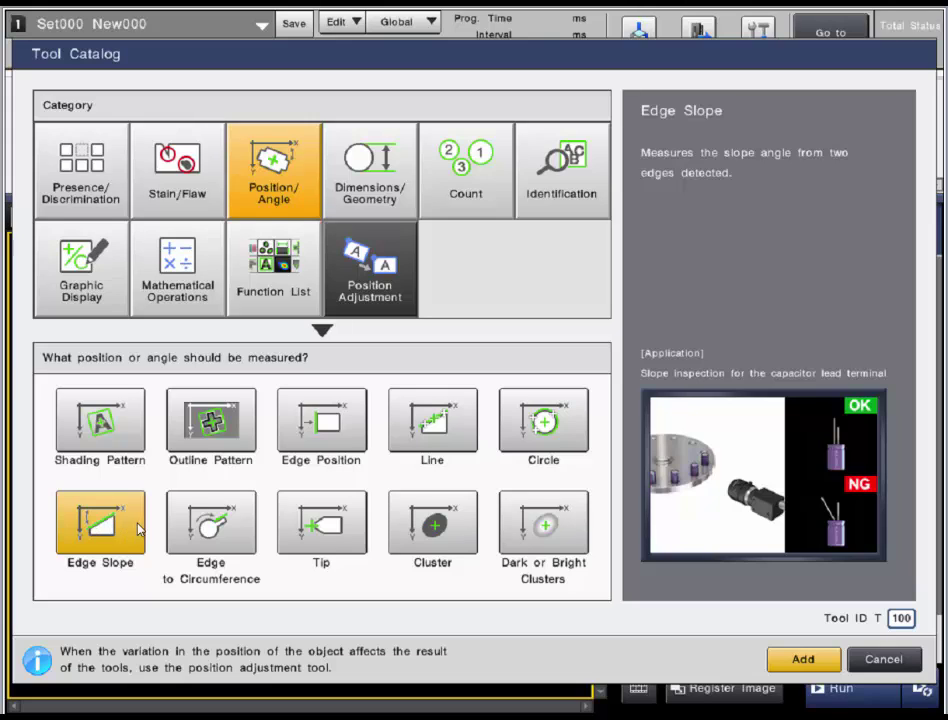
click(197, 541)
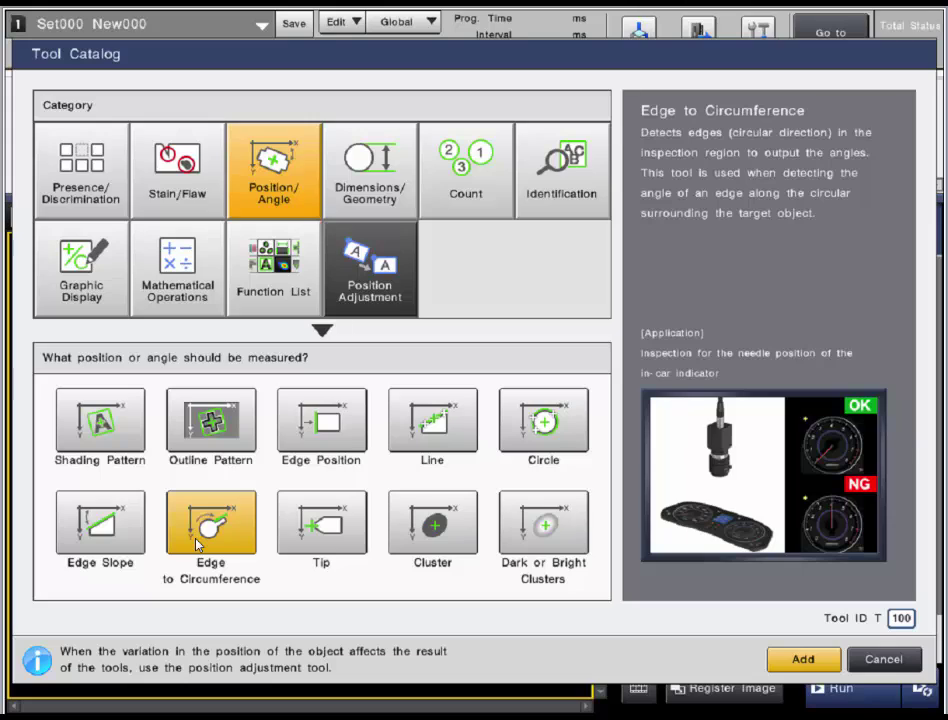
click(335, 540)
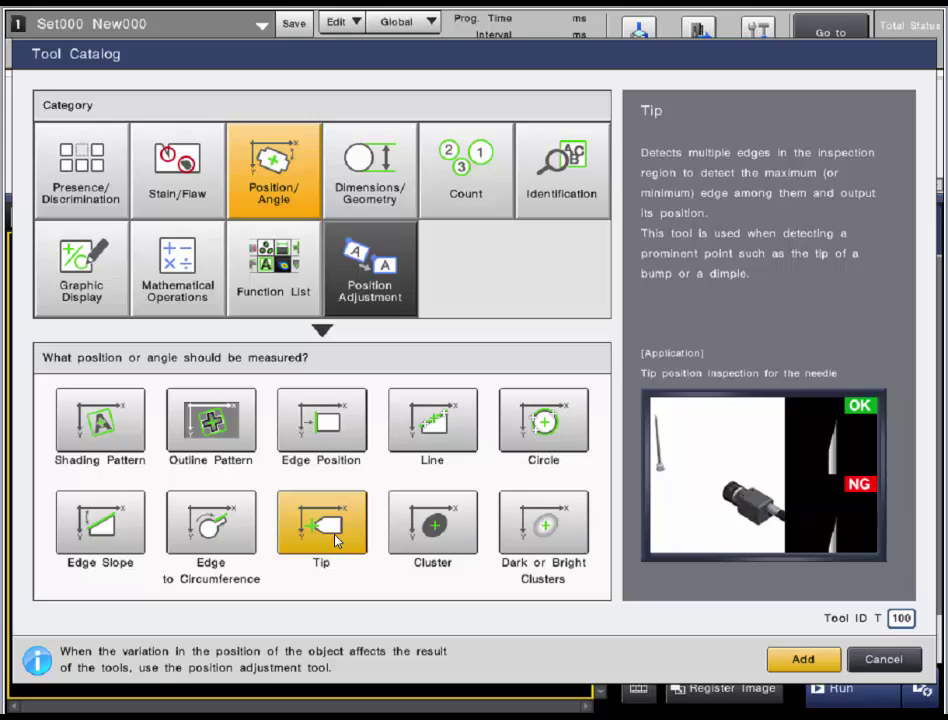
click(441, 529)
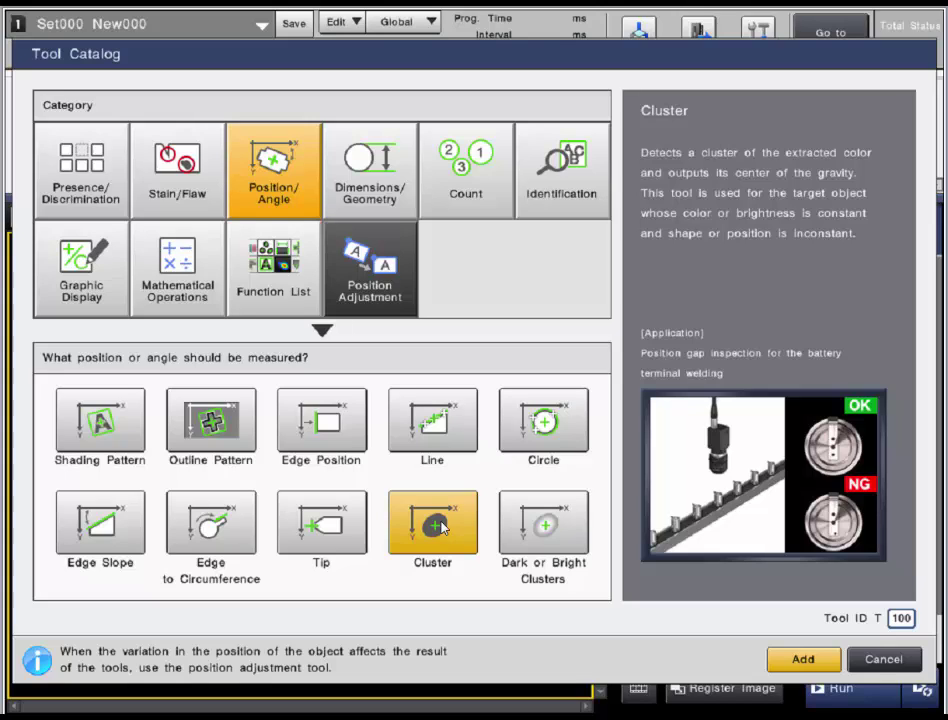
click(545, 530)
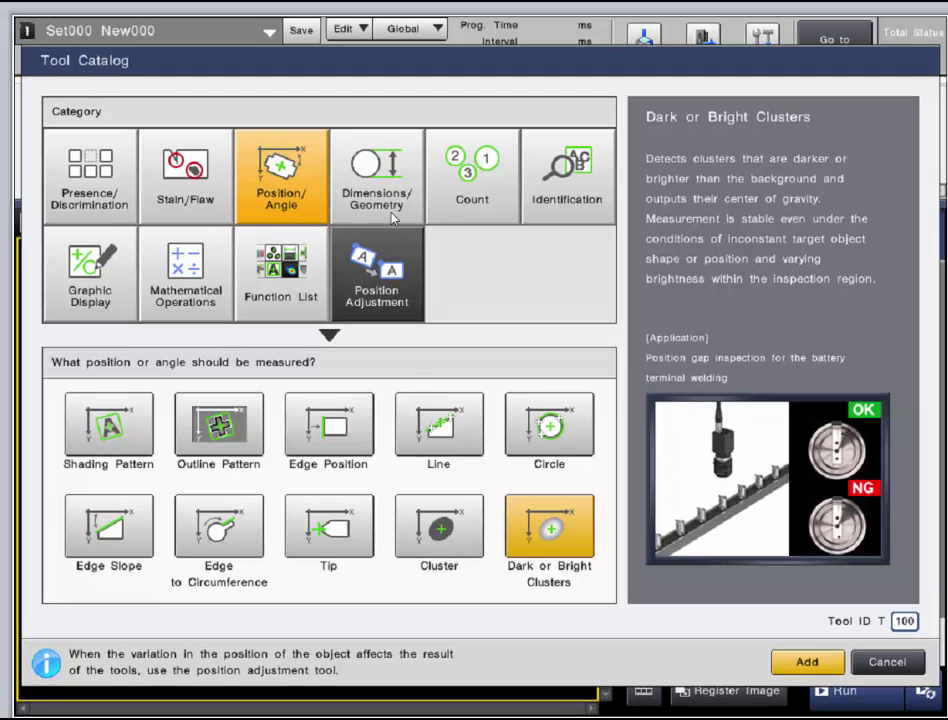
List each Dimensions/Geometry group, from Measure Width to Detect Point, then show the Count tools.
click(393, 219)
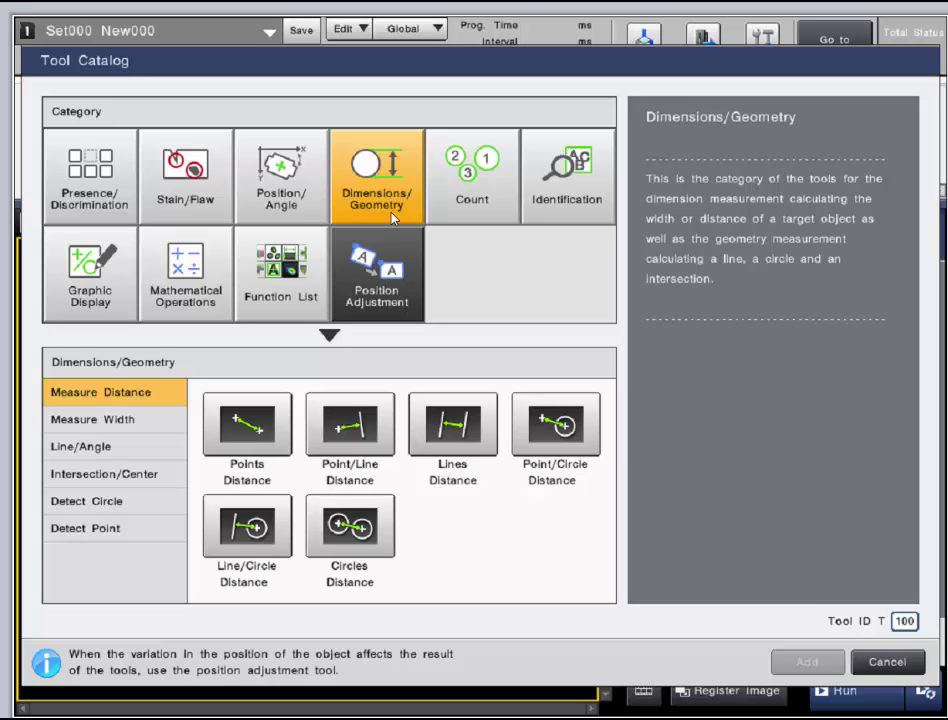
click(129, 420)
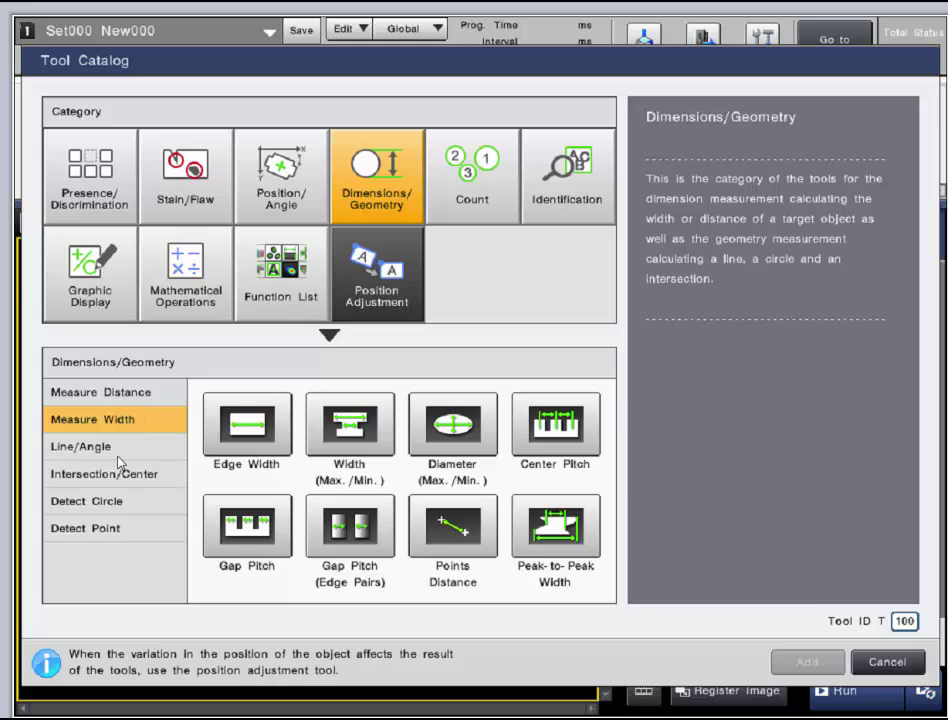
click(121, 451)
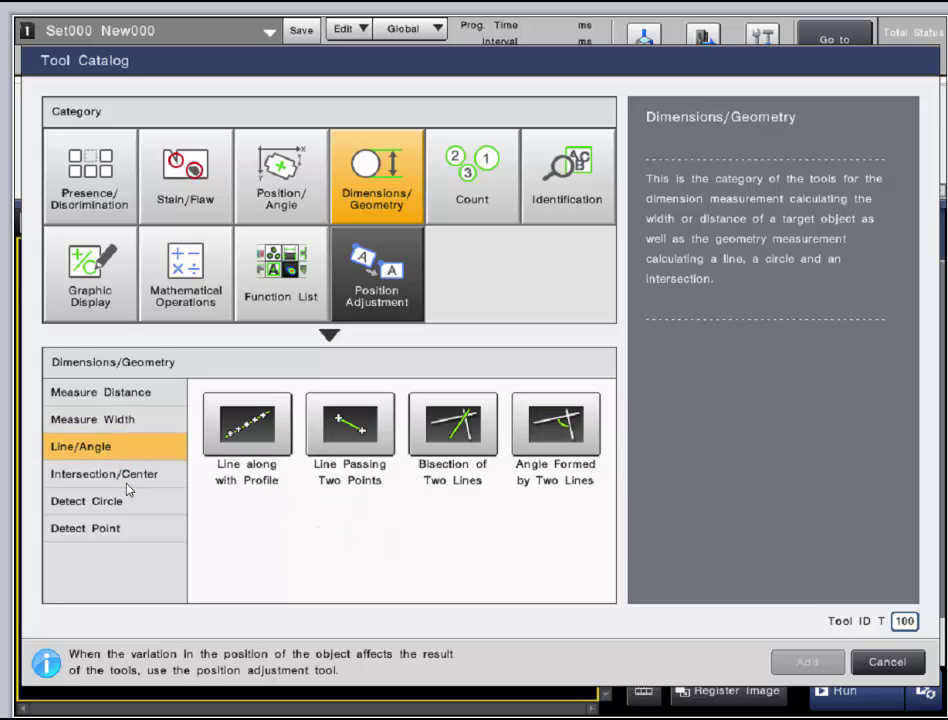
click(130, 479)
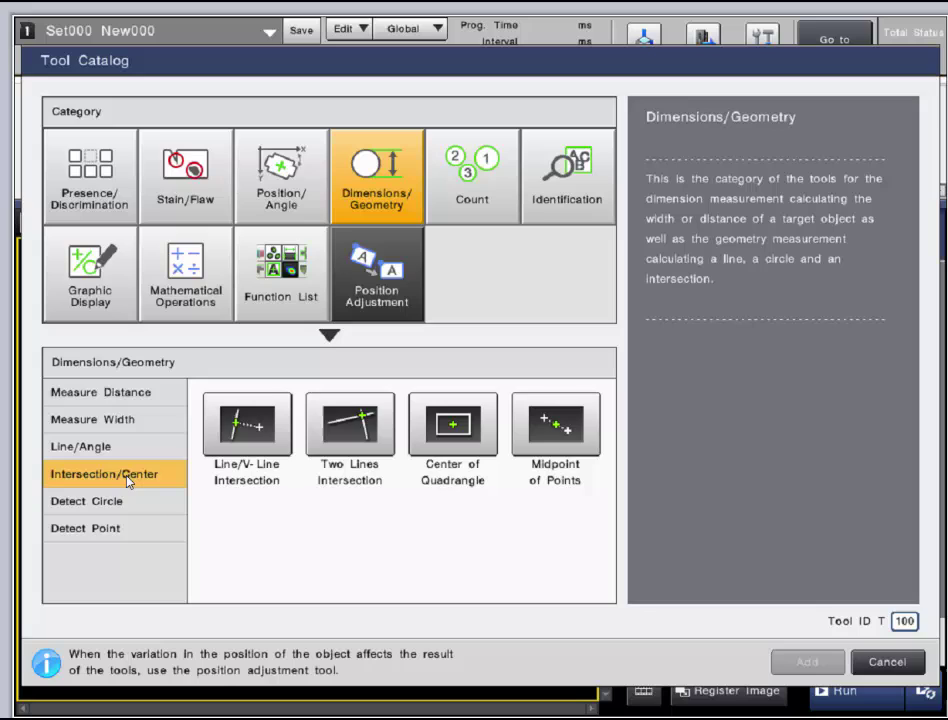
click(121, 504)
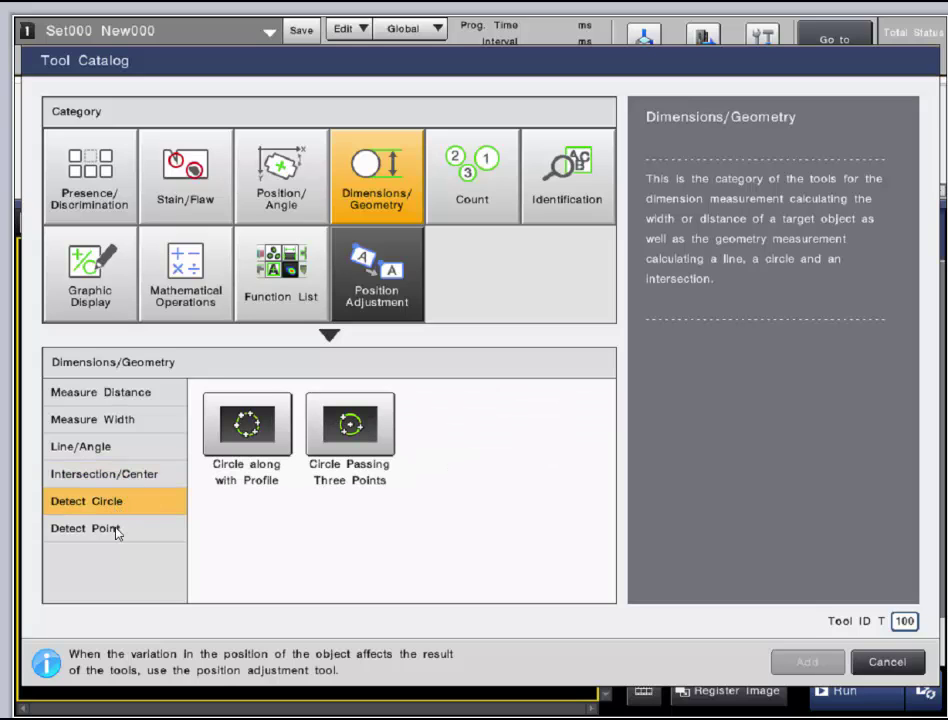
click(116, 532)
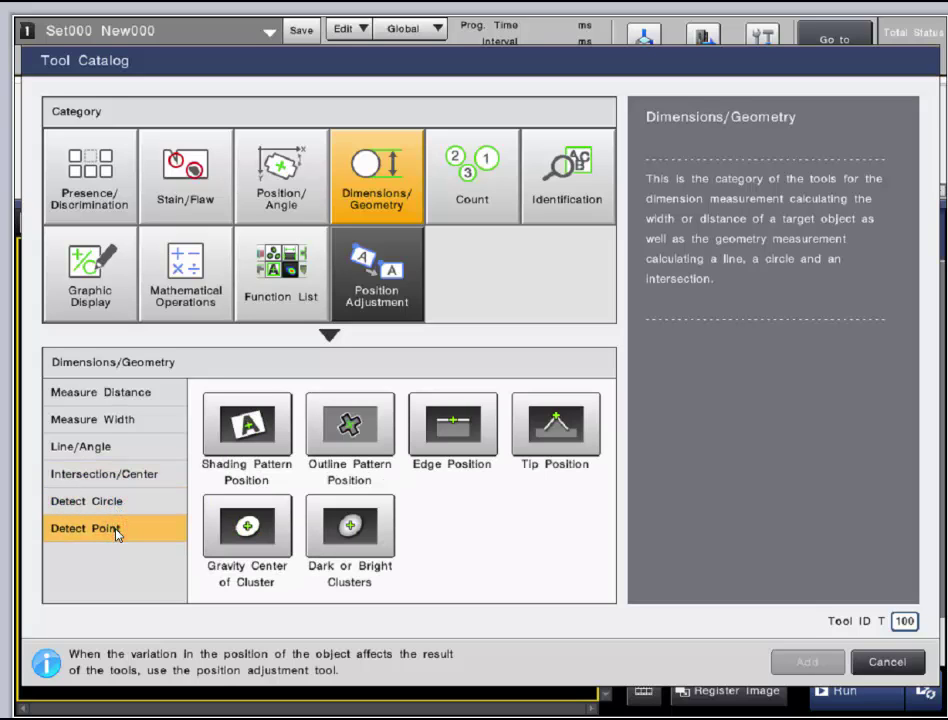
click(463, 192)
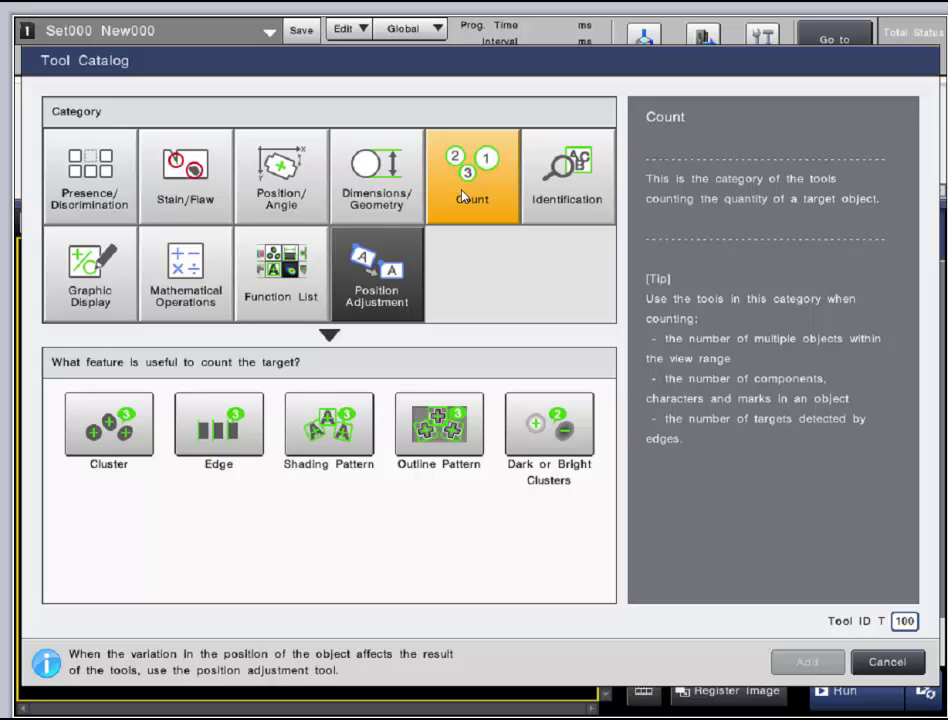
View the Cluster, Edge, Shading Pattern, Outline Pattern and Dark or Bright Clusters counting descriptions, then show Identification.
click(115, 430)
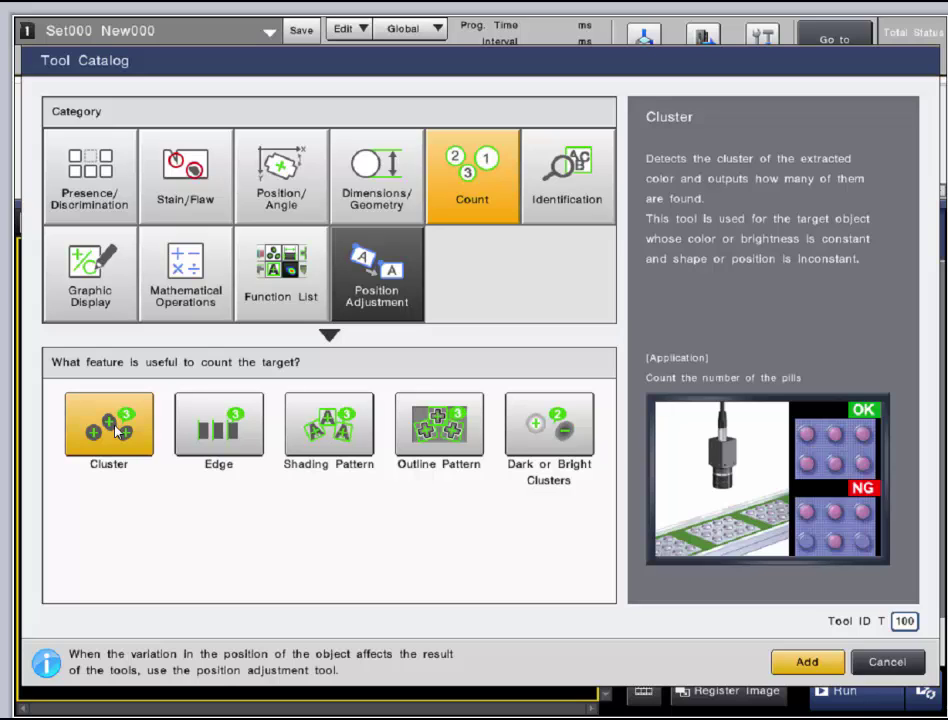
click(210, 436)
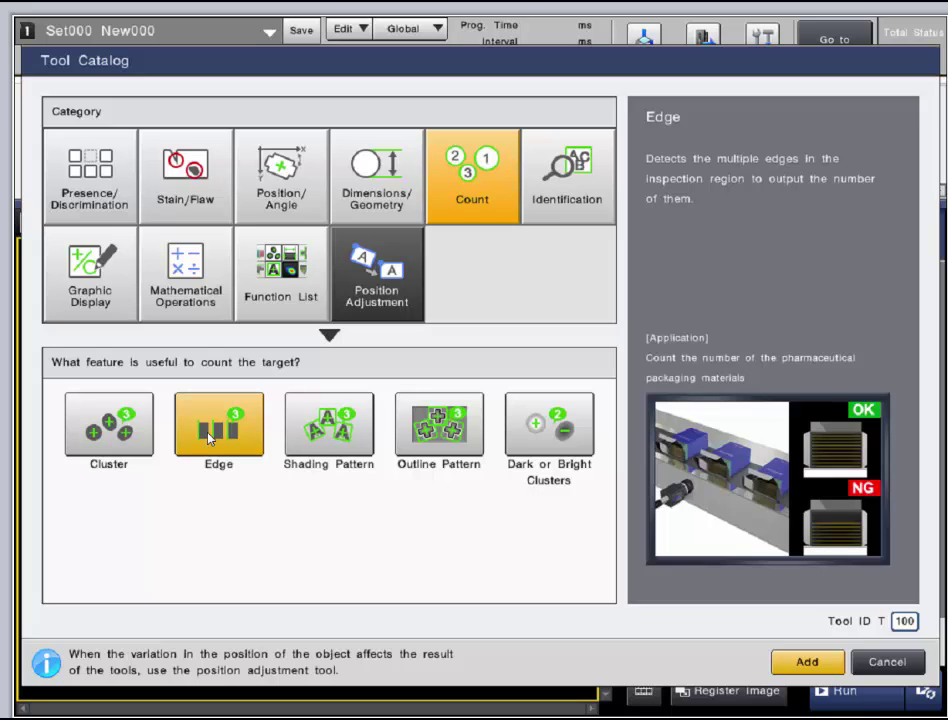
click(316, 430)
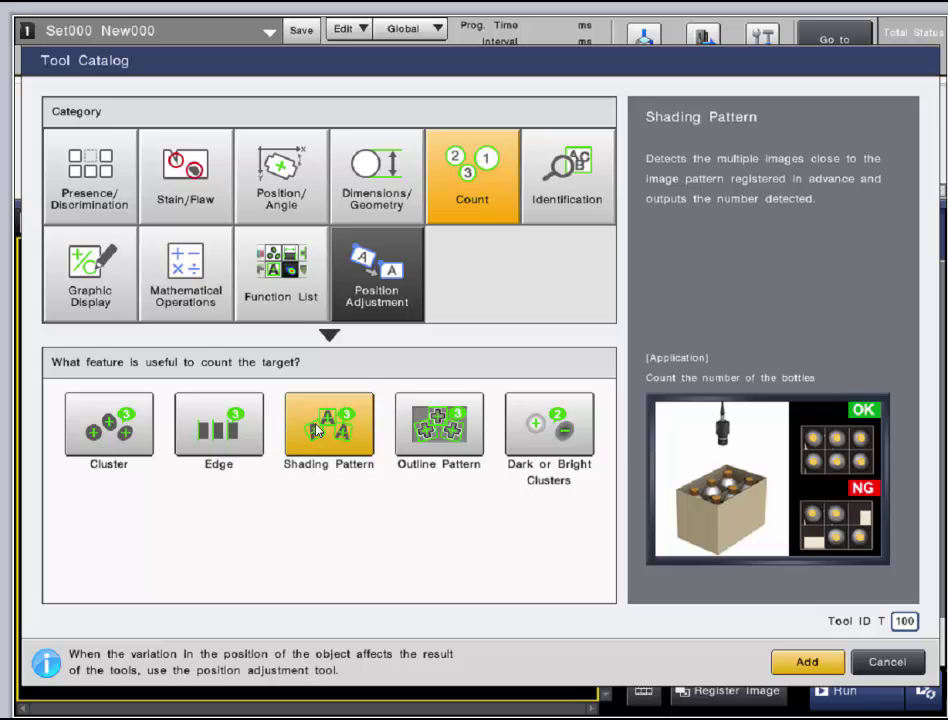
click(439, 425)
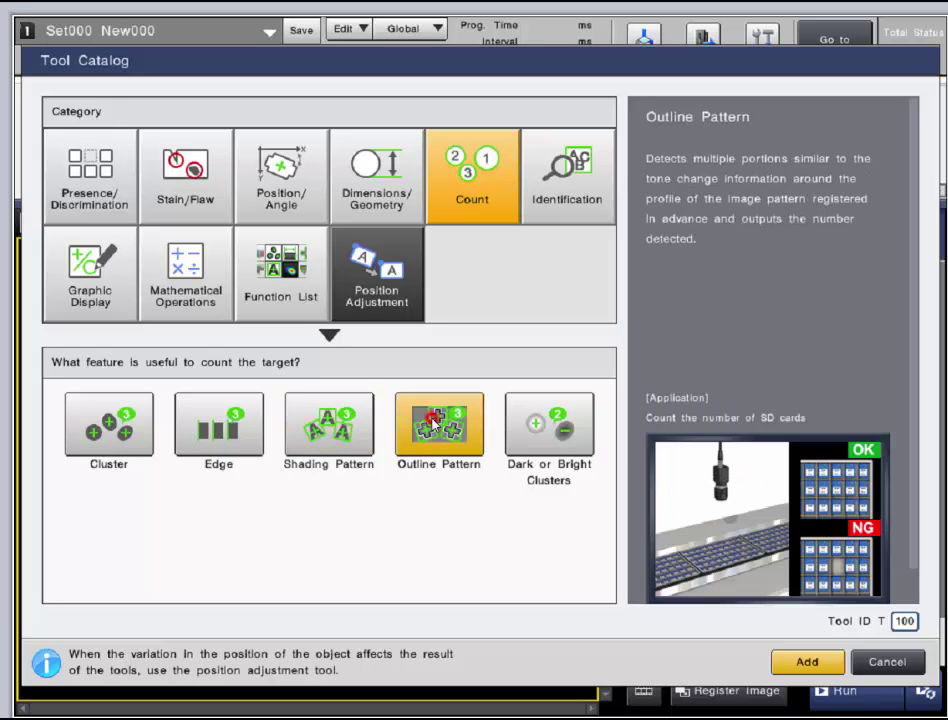
click(545, 425)
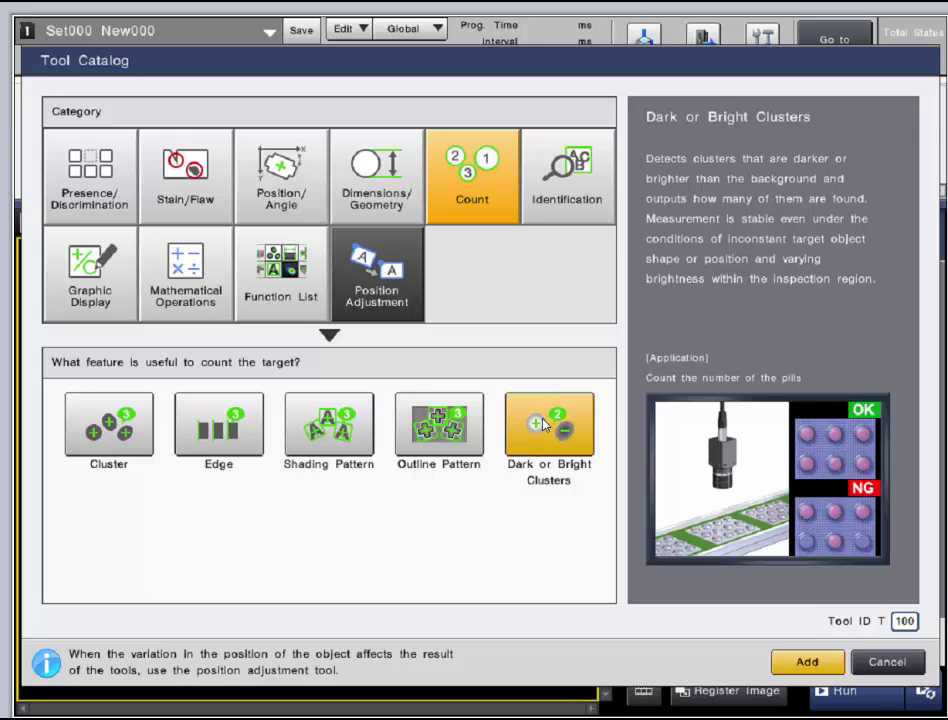
click(575, 211)
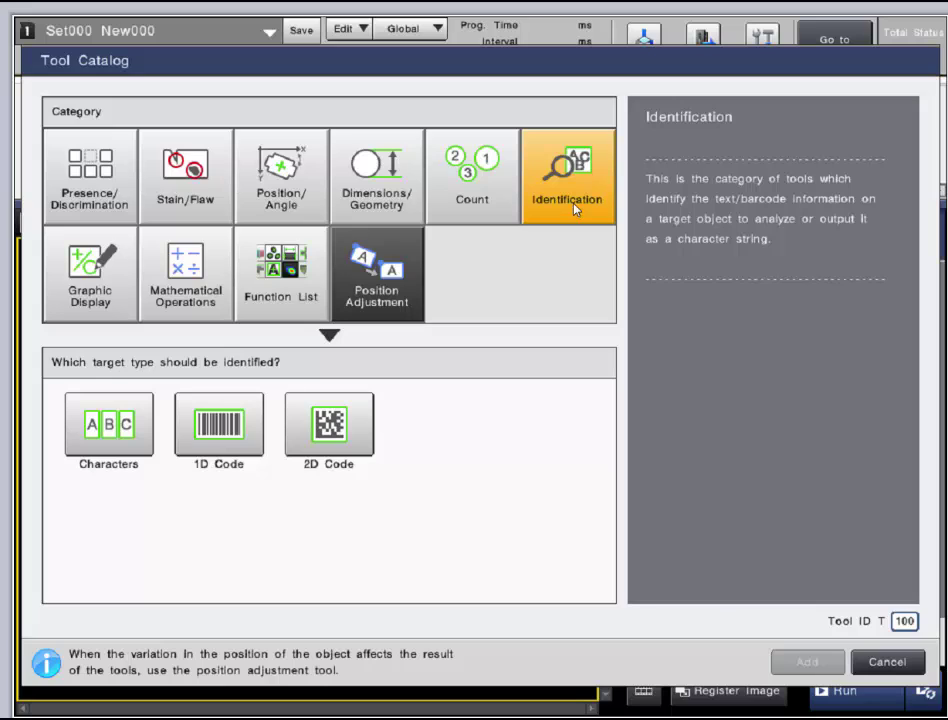
View the Characters, 1D Code and 2D Code descriptions, then show the Graphic Display tools.
click(130, 434)
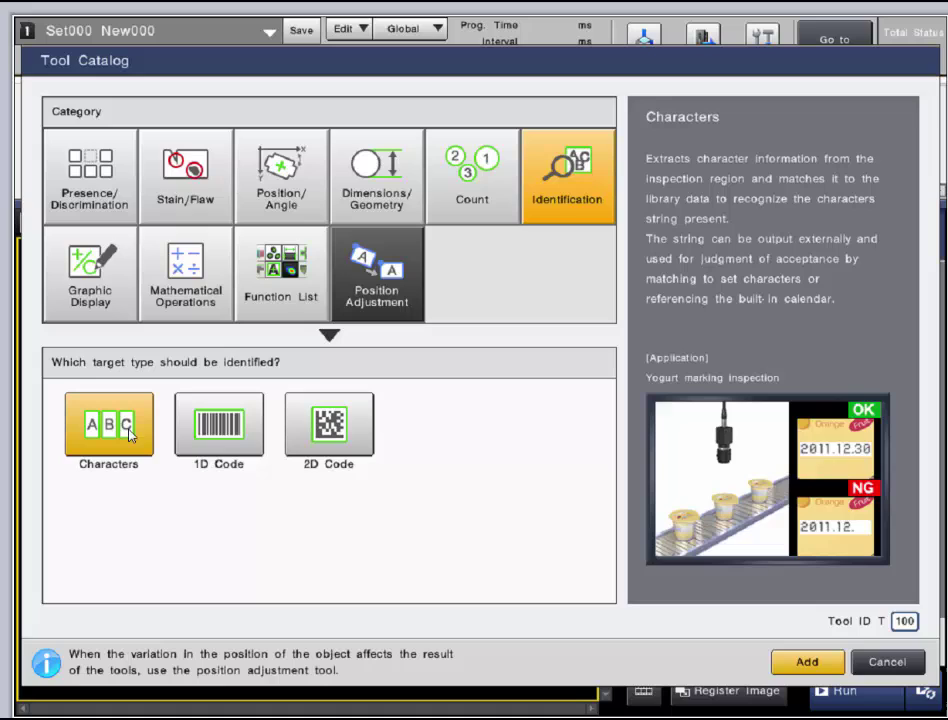
click(199, 437)
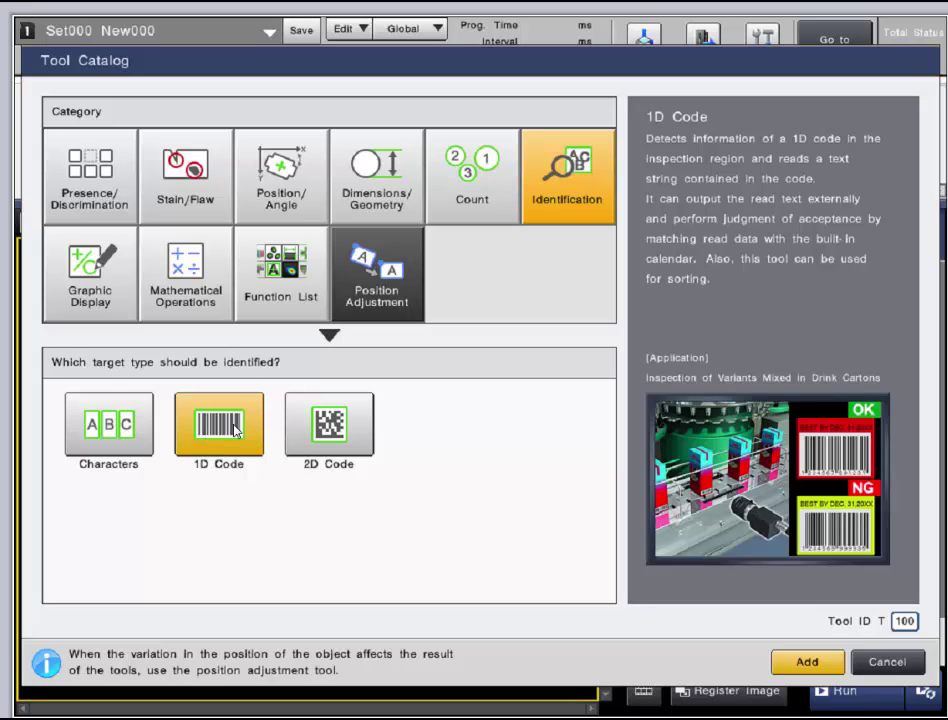
click(302, 435)
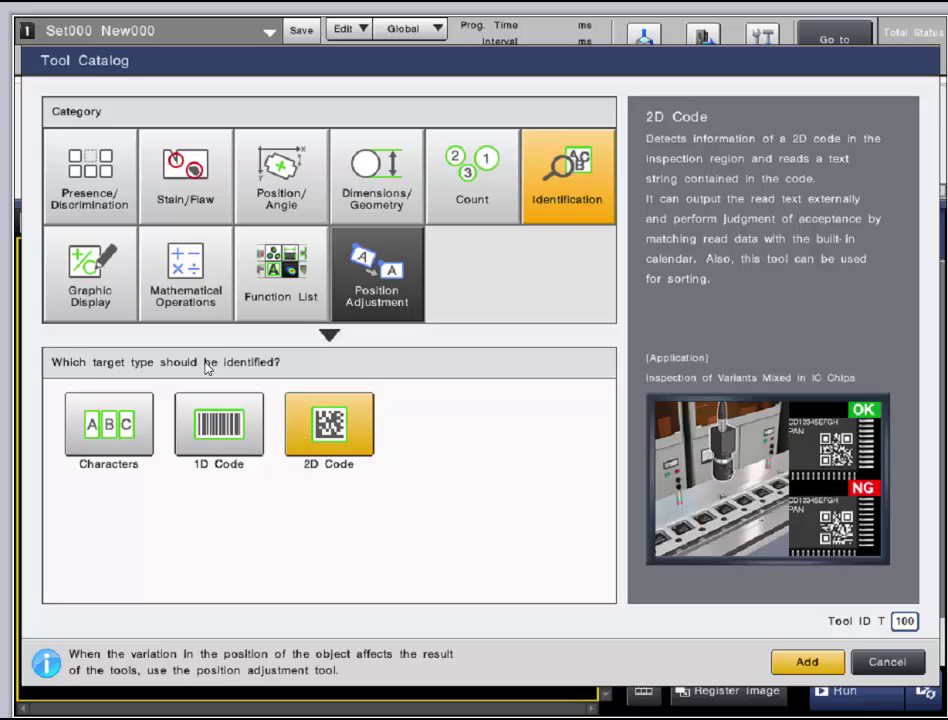
click(97, 304)
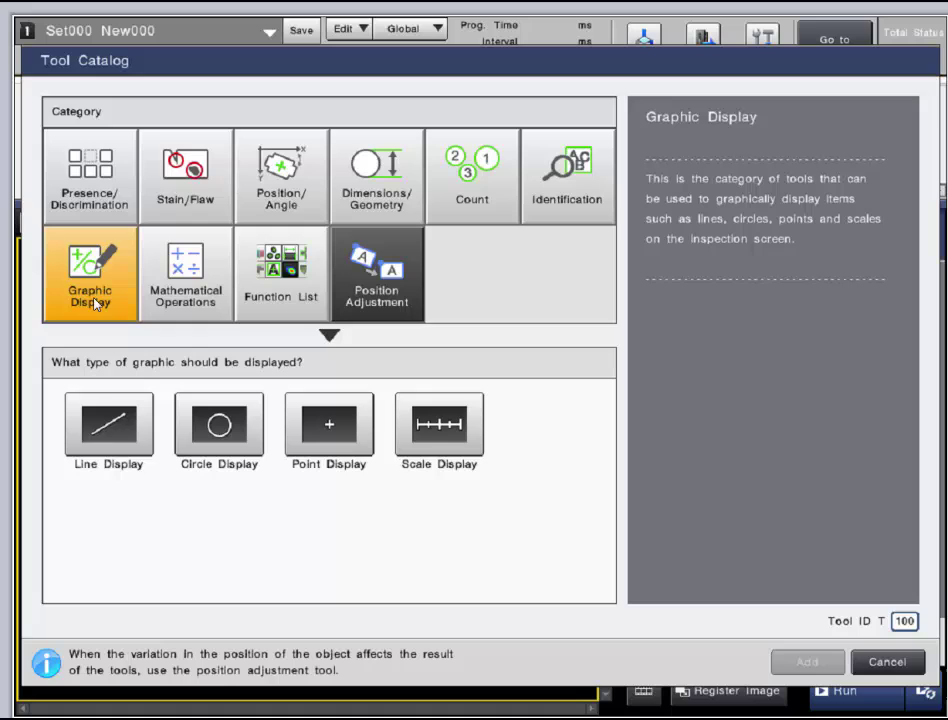
Read the Line, Circle, Point and Scale Display descriptions, then switch to Mathematical Operations.
click(85, 440)
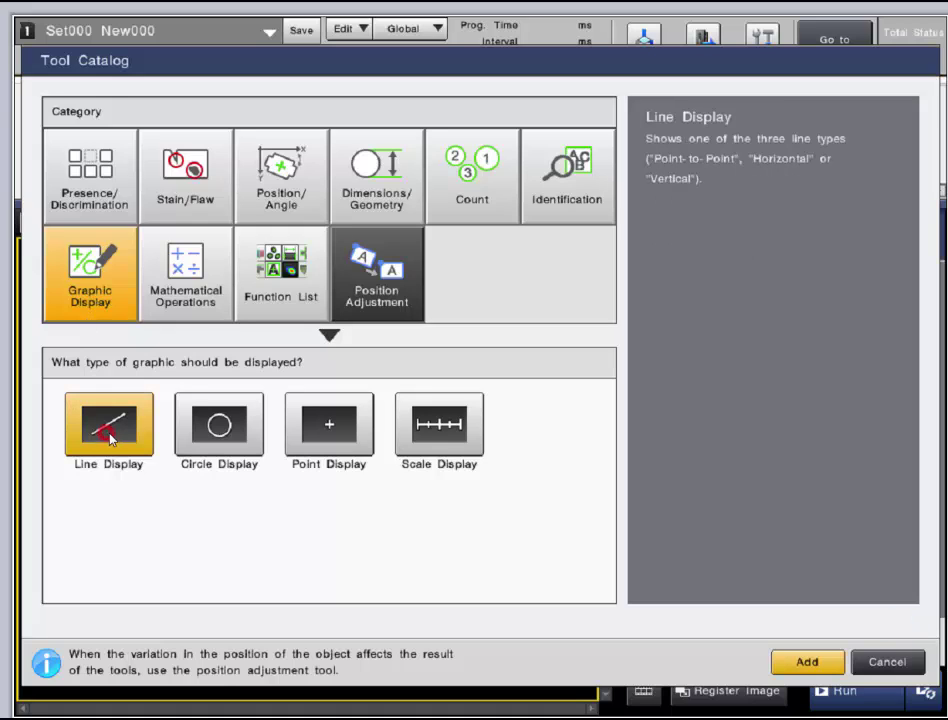
click(205, 432)
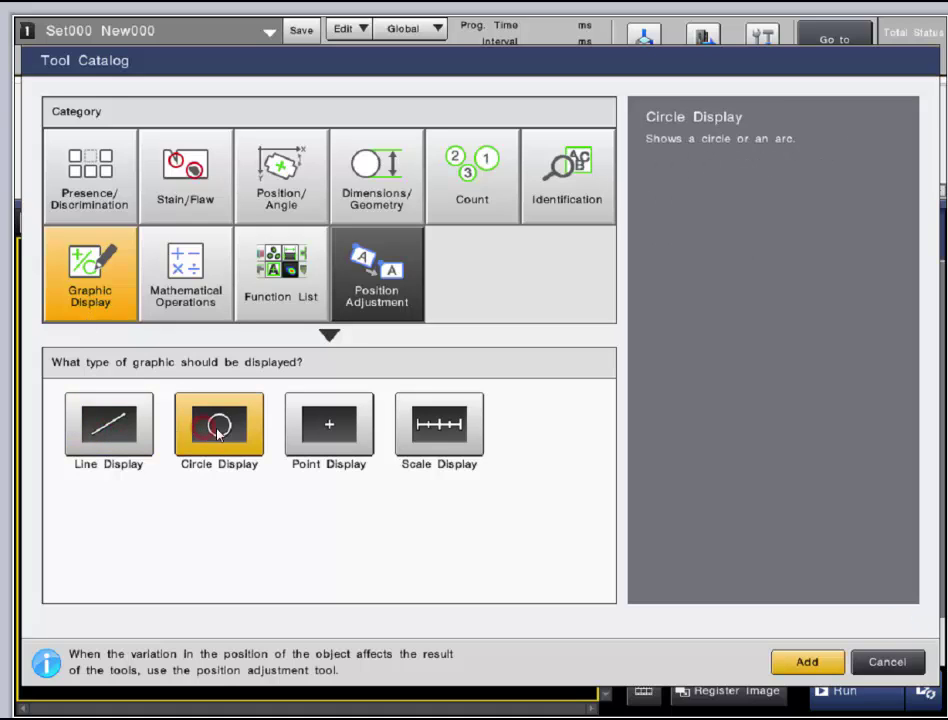
click(305, 438)
click(415, 444)
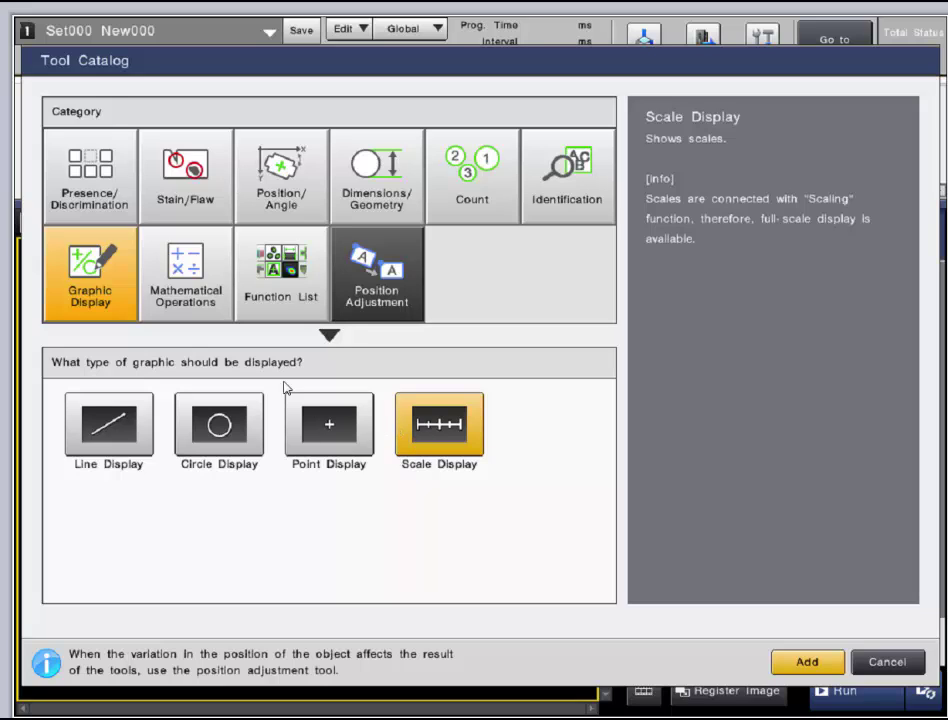
click(202, 301)
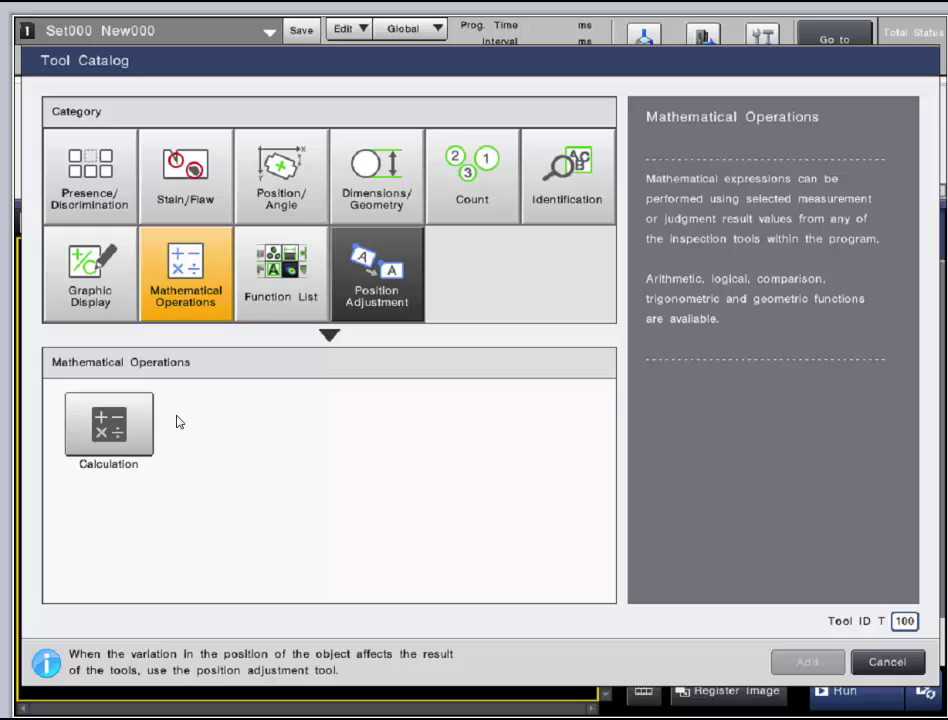
View the Calculation tool's description, then show the seven Position Adjustment tools.
click(108, 445)
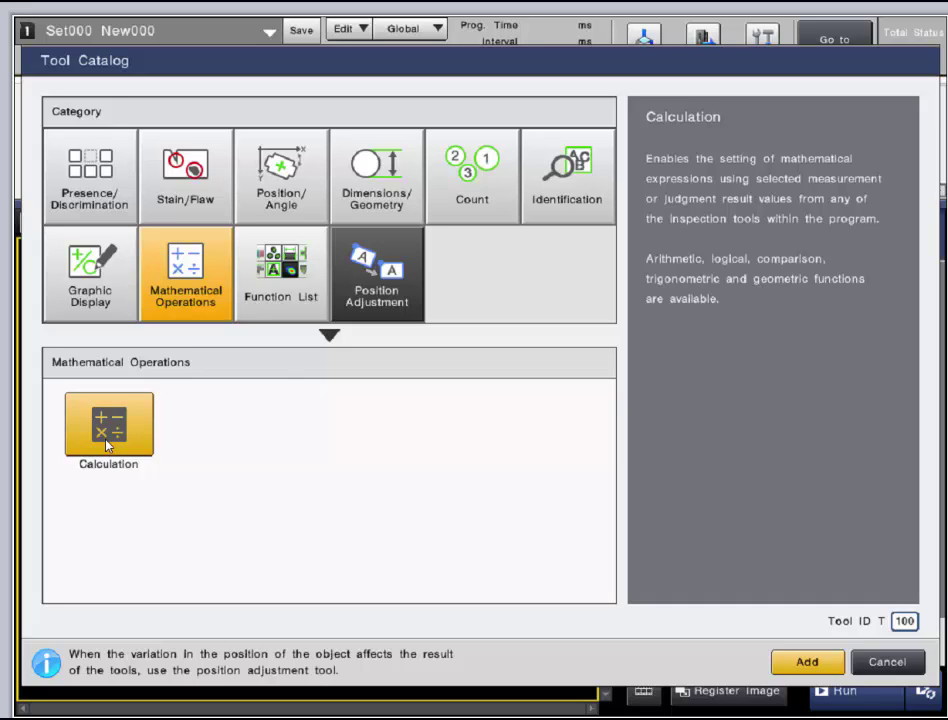
click(375, 310)
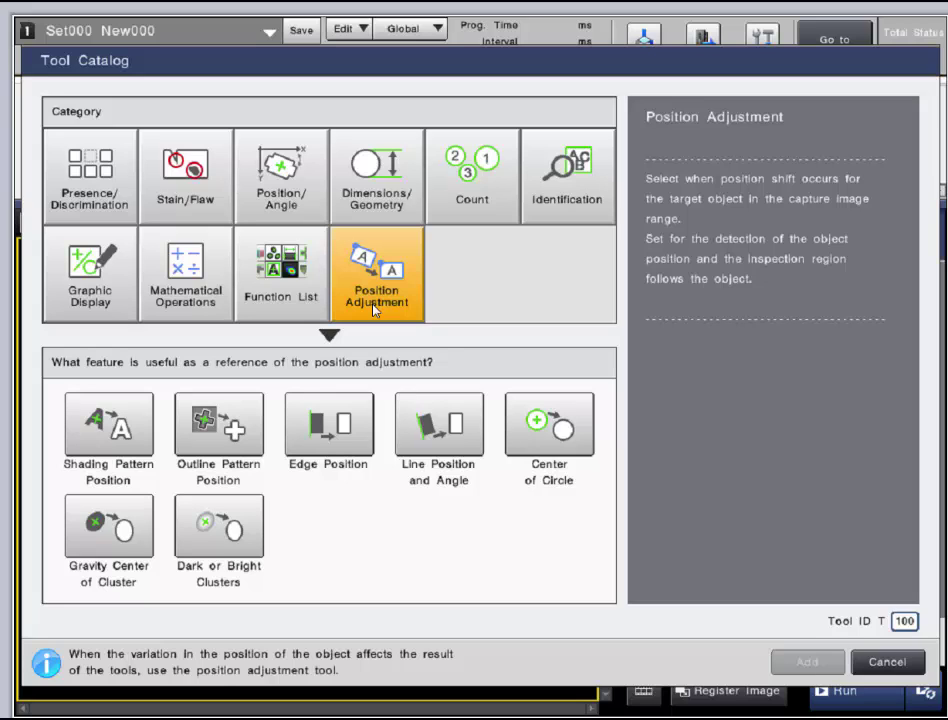
Show the Function List category and scroll down to 2D Code Reader and Image Region Generator.
click(297, 291)
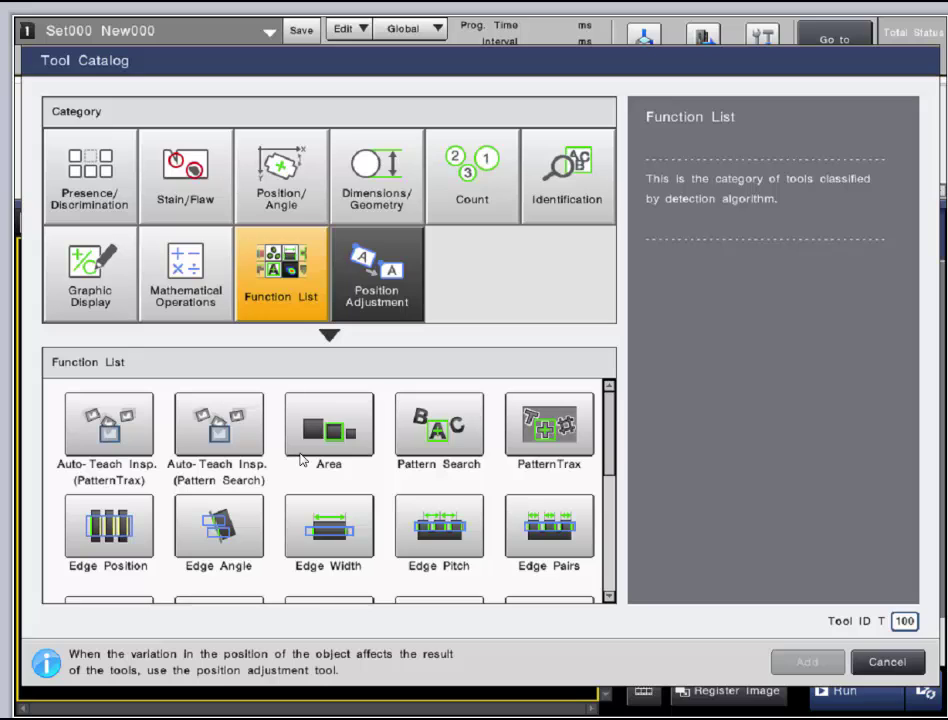
scroll(302, 459, down, 5)
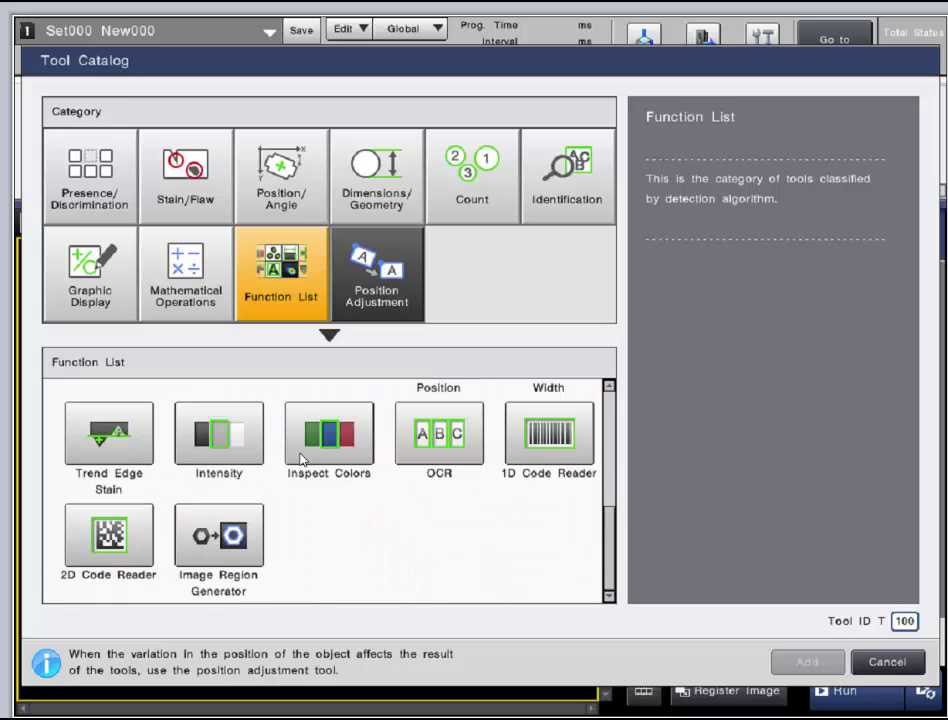